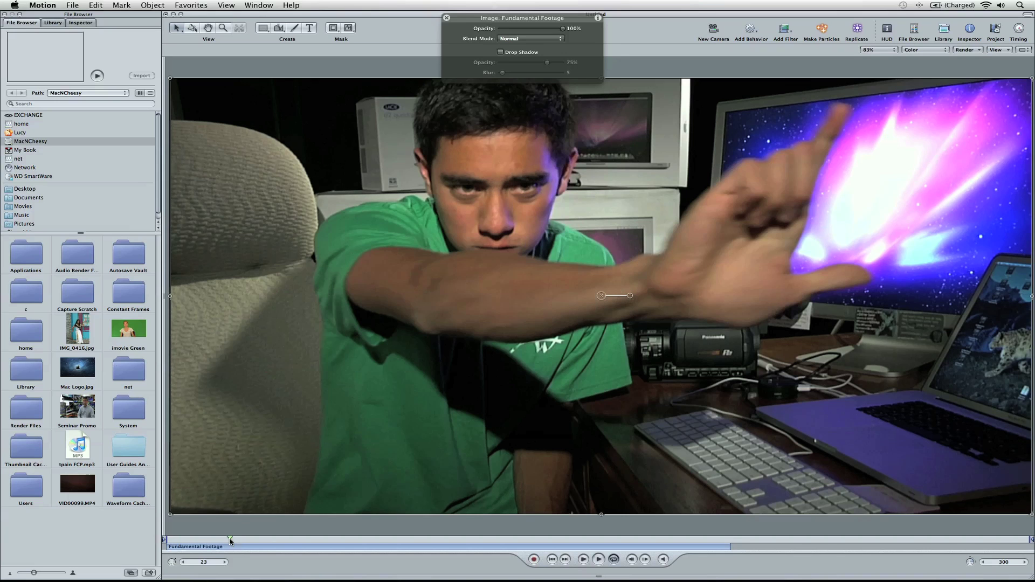
Scrub the playhead to frame 22, where the arm is outstretched, and choose the Text tool.
drag(223, 542, 227, 540)
click(309, 27)
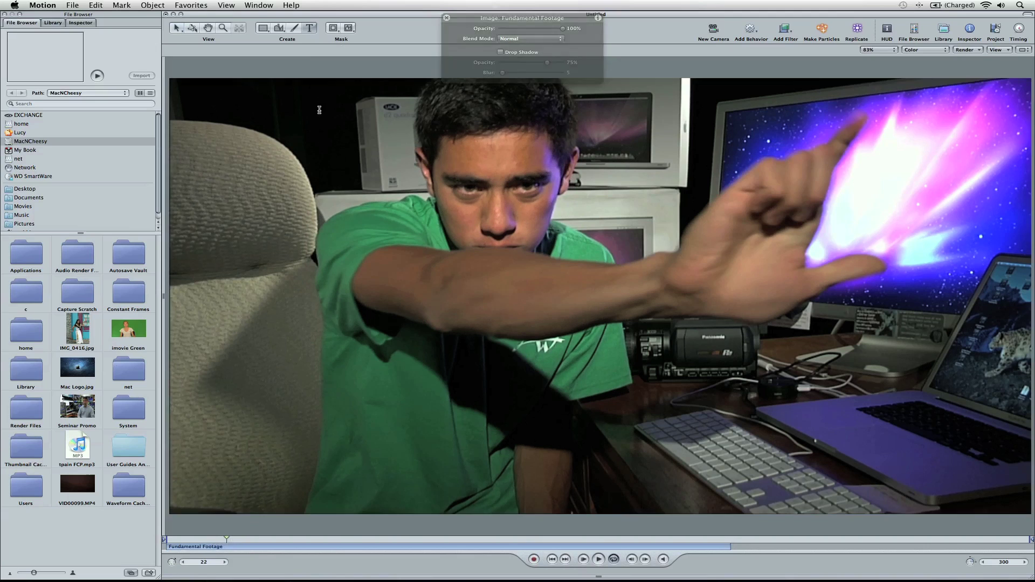
Add the title 'Fundamental FCP7' on the footage and enlarge it to 104pt.
click(340, 217)
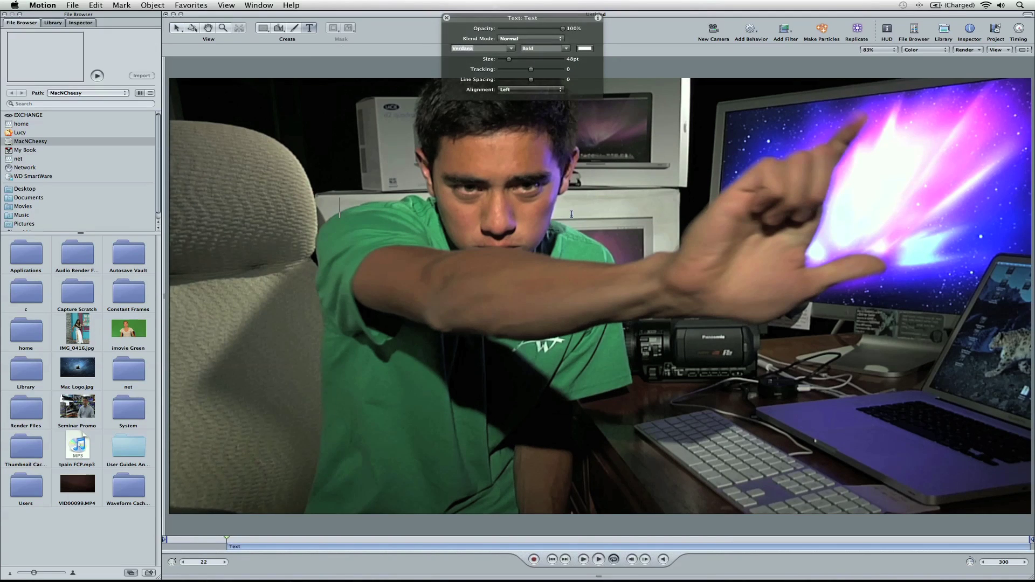
text(Fundamental)
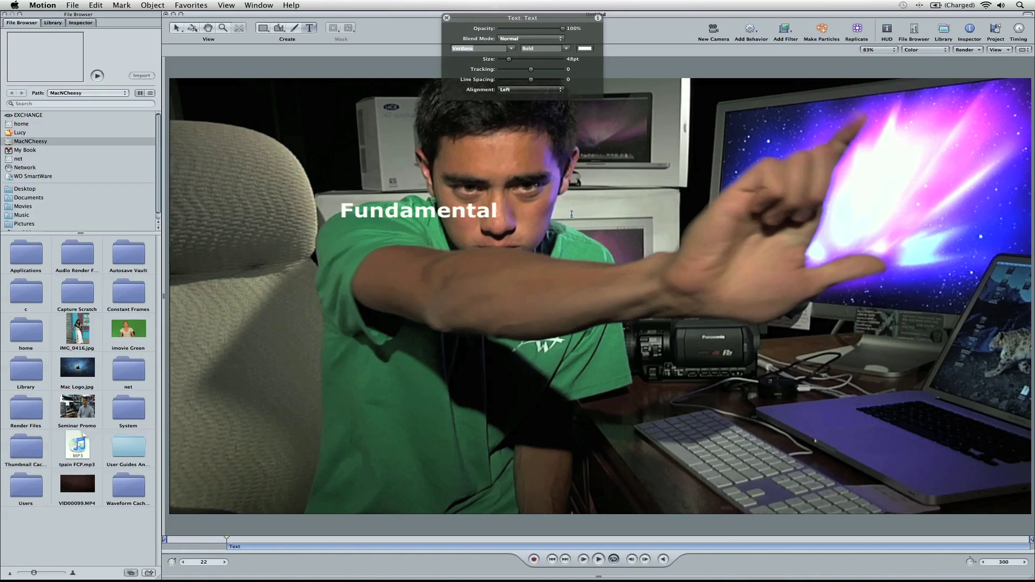
text( FCP7)
key(super+a)
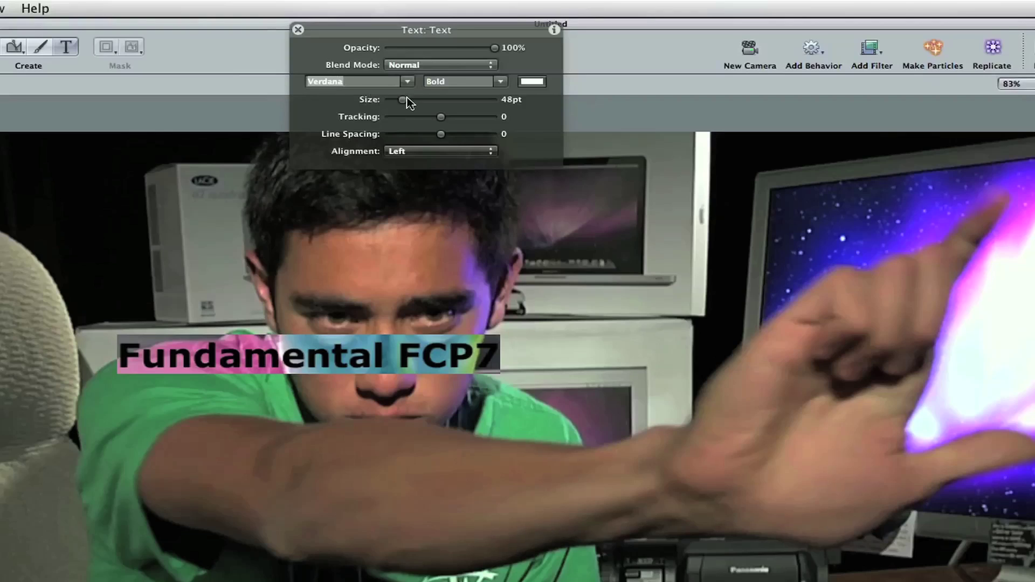
drag(408, 98, 429, 99)
key(Escape)
Move the title lower-left and stretch it taller and wider across the frame.
drag(598, 328, 568, 380)
drag(499, 365, 501, 334)
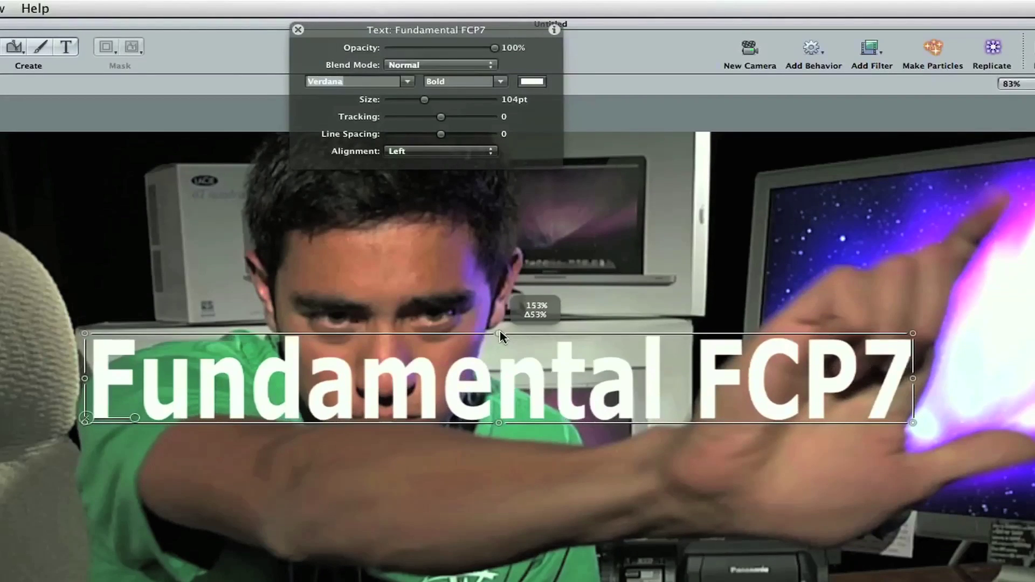
drag(537, 386, 542, 411)
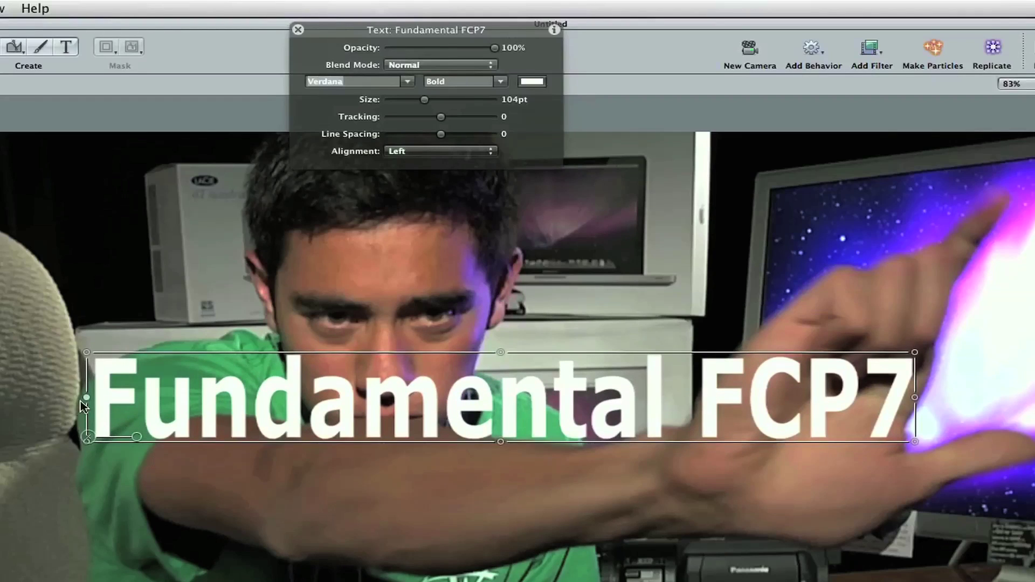
drag(83, 405, 66, 398)
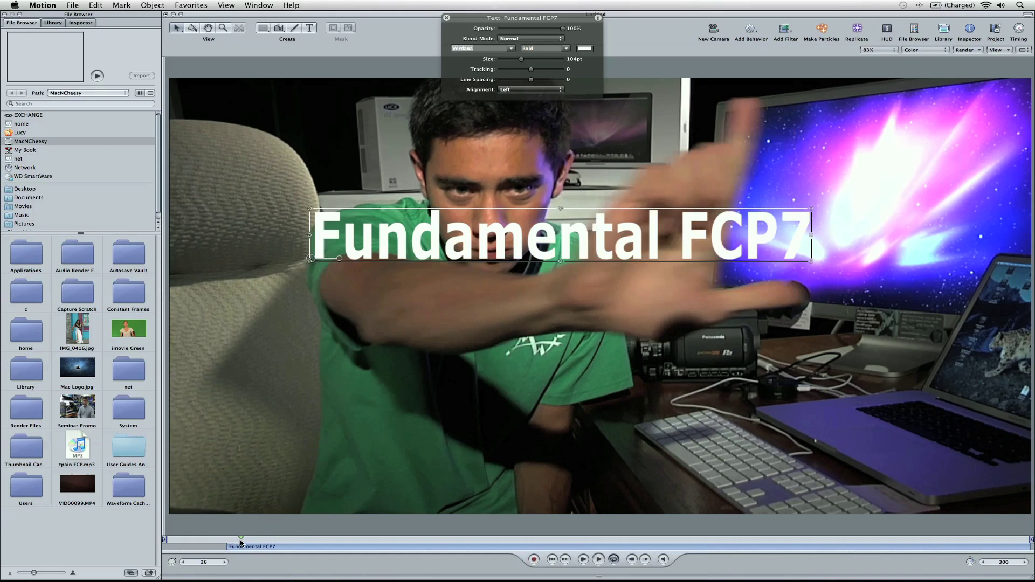
Scrub through the hand sweep, then return the playhead to frame 22.
drag(229, 540, 228, 542)
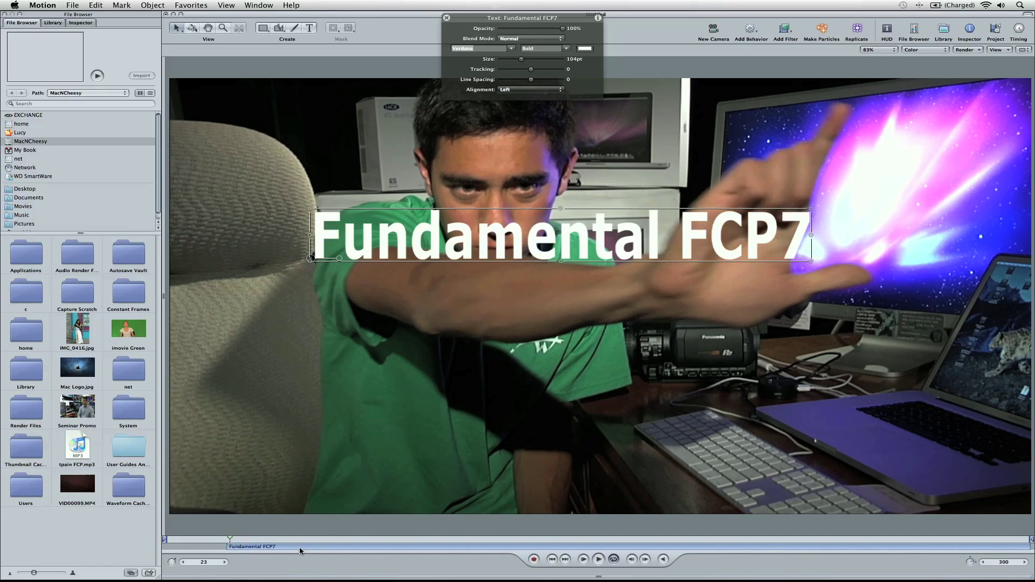
key(Left)
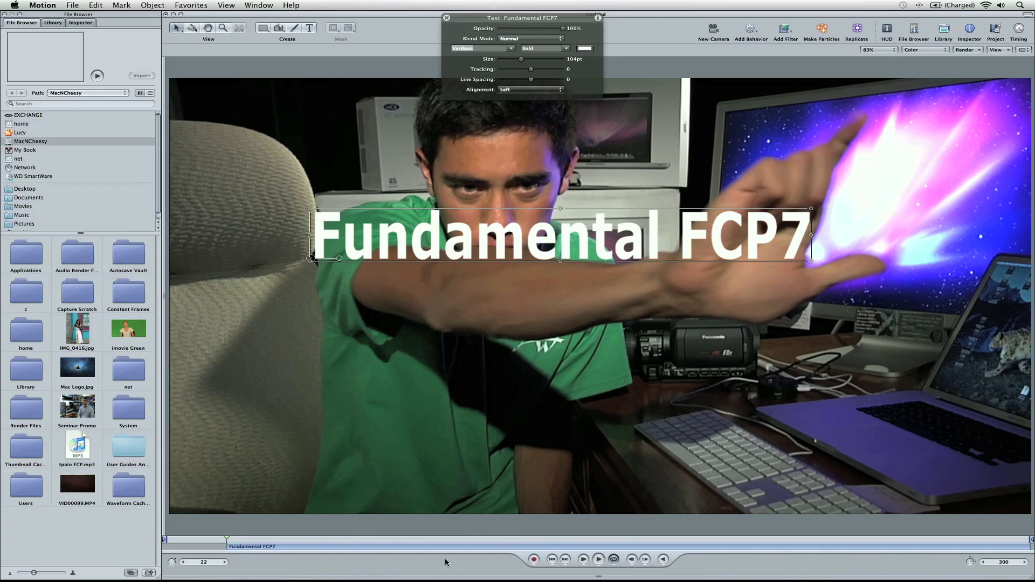
drag(228, 541, 282, 542)
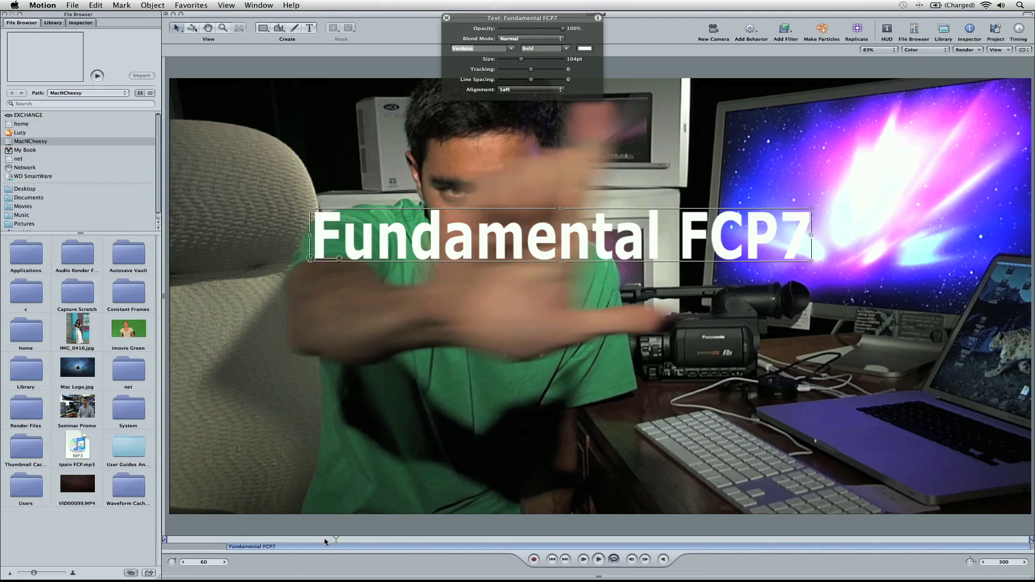
drag(359, 542, 304, 542)
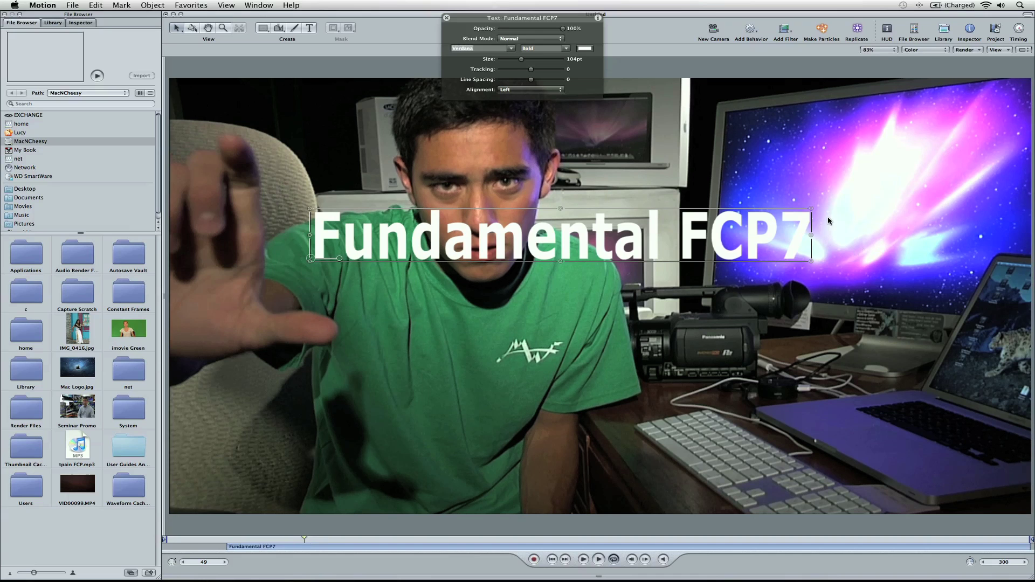
click(227, 540)
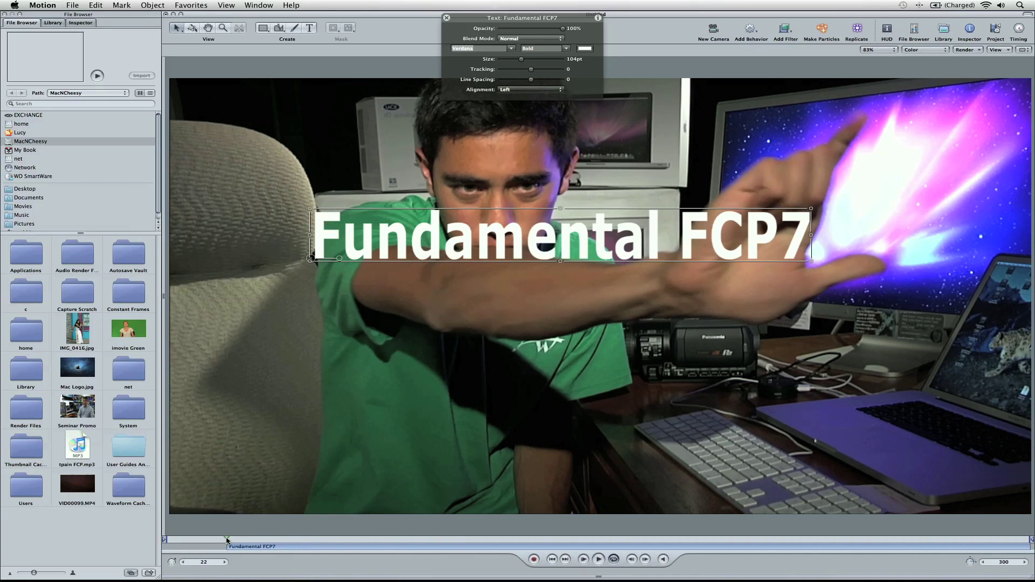
Create a new Group 1 in the Layers list and move the Fundamental FCP7 title into it.
key(super+4)
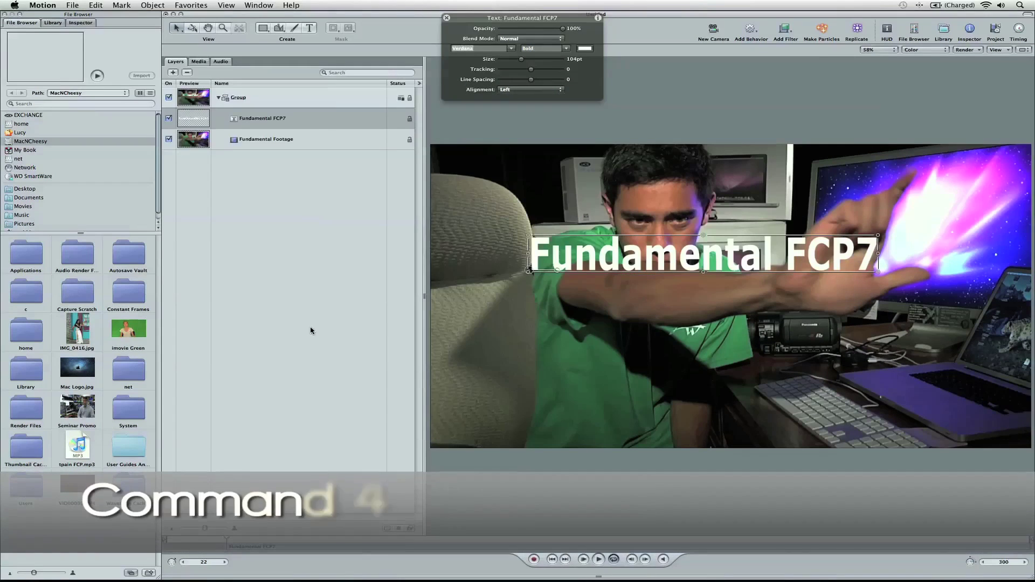
right_click(249, 180)
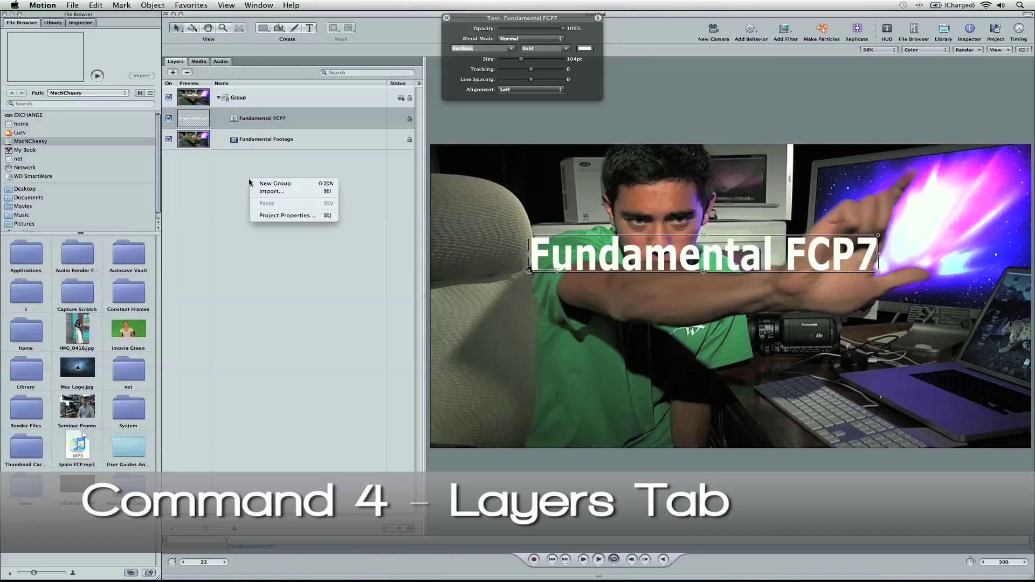
click(258, 184)
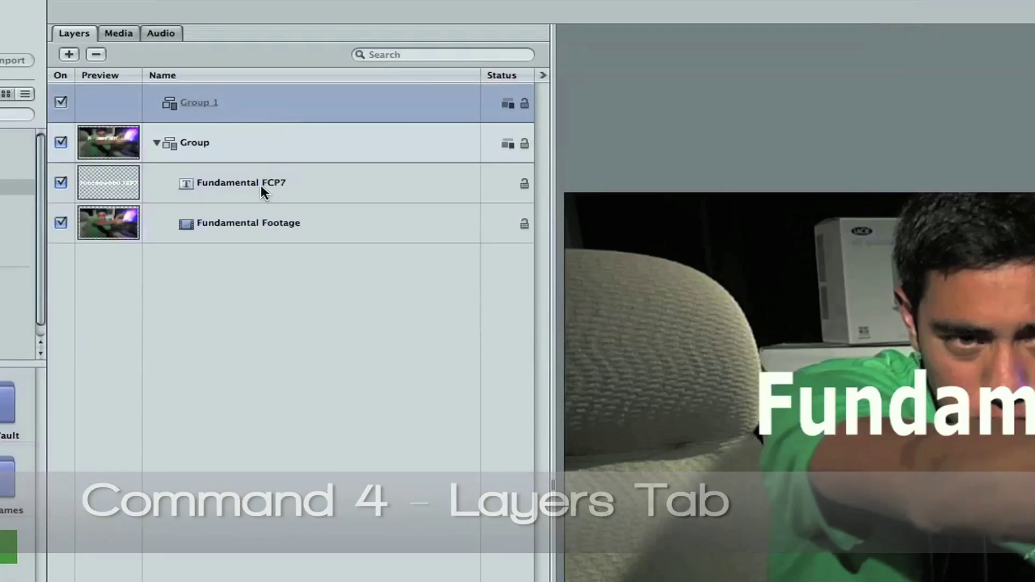
drag(261, 185, 263, 102)
click(264, 106)
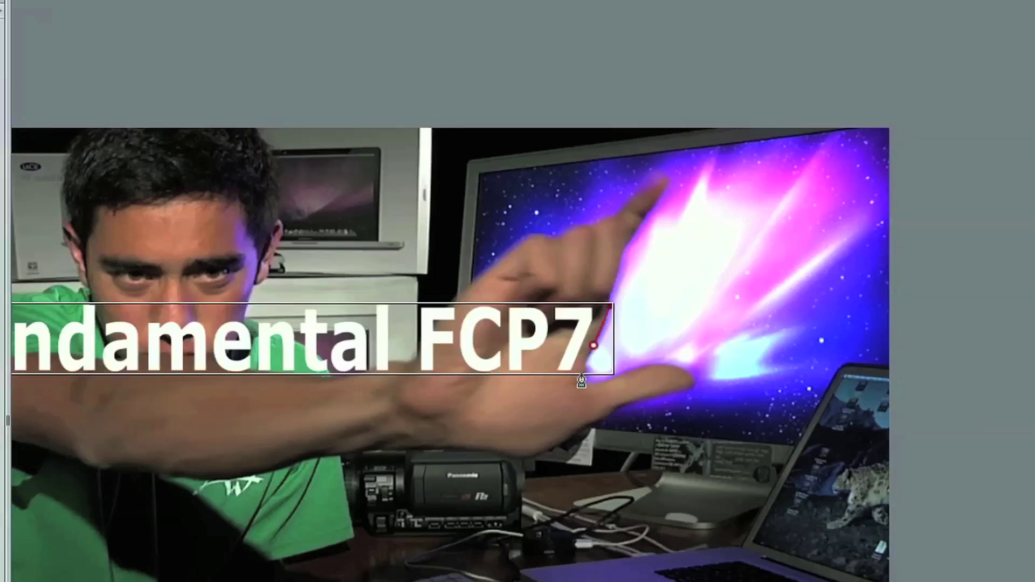
Trace a closed Bezier mask along the hand's edge, extending past the right side of the frame.
click(583, 372)
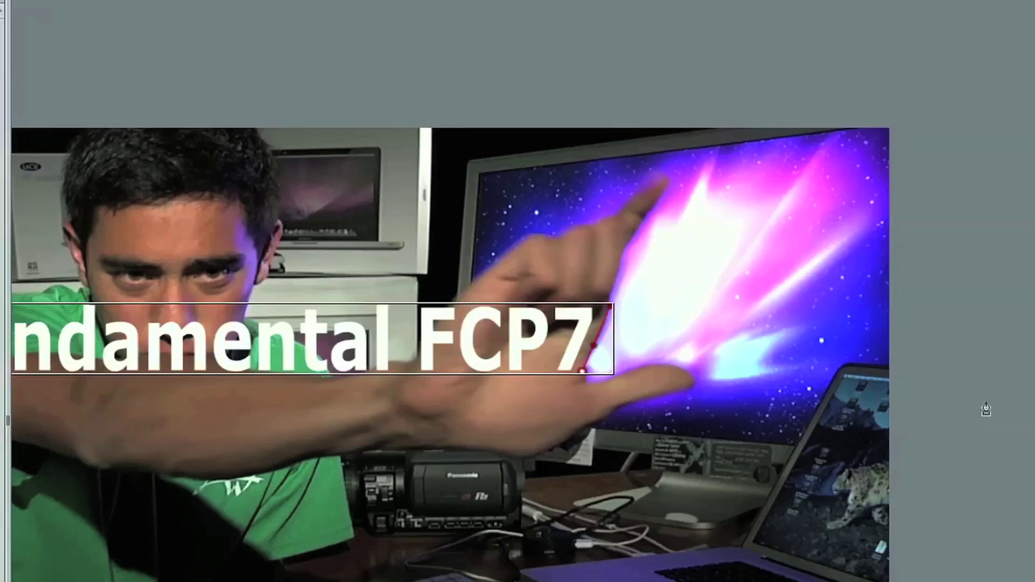
click(605, 389)
click(1034, 394)
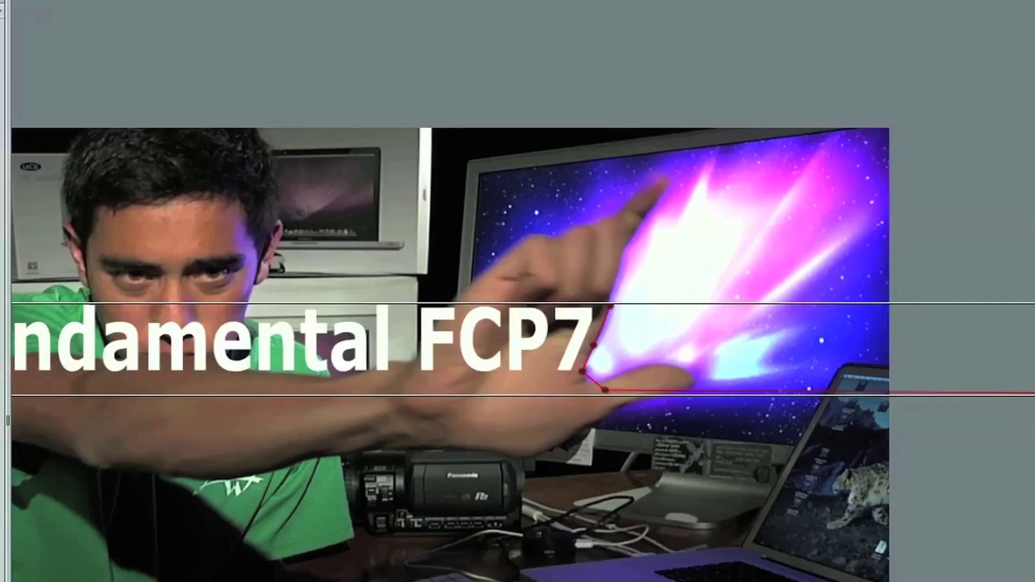
click(1034, 292)
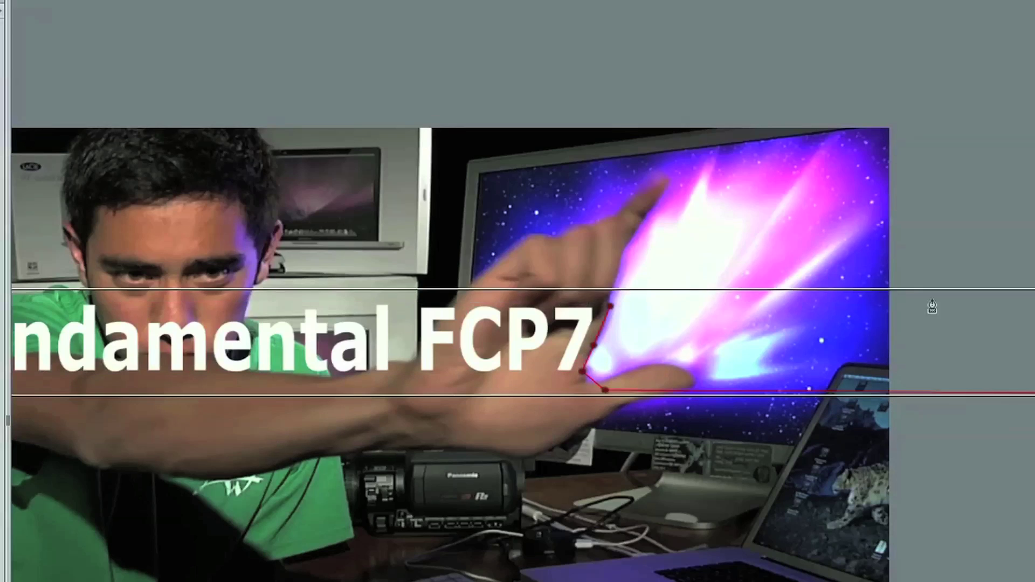
click(610, 307)
Feather the mask to 34 and select the Fundamental FCP7 title layer.
right_click(610, 305)
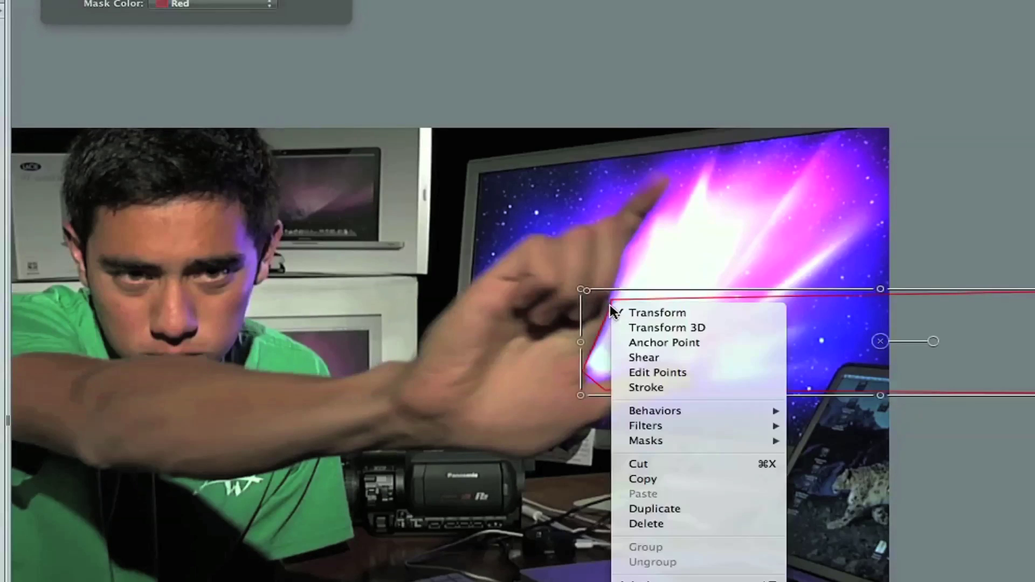
click(595, 330)
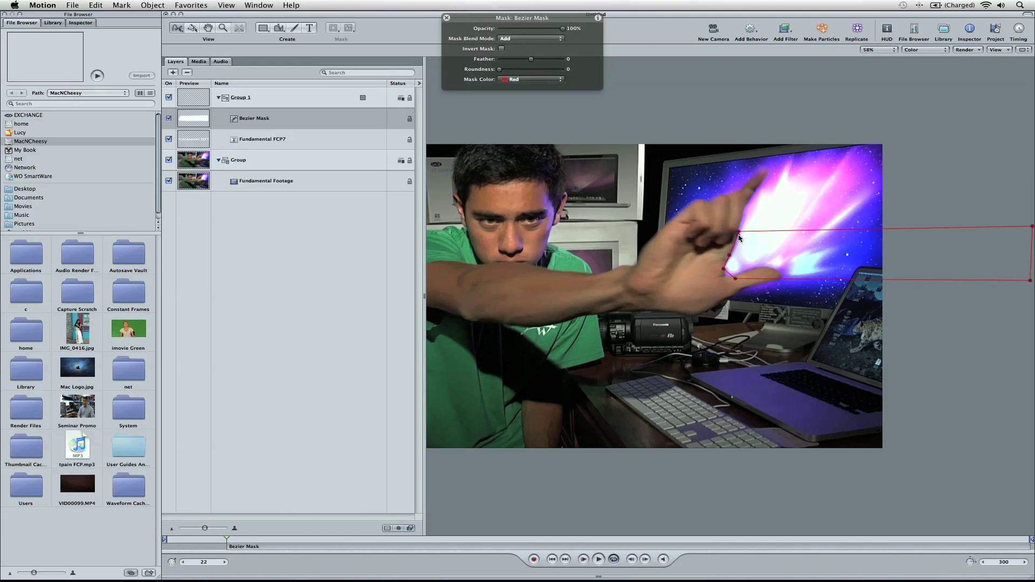
right_click(738, 238)
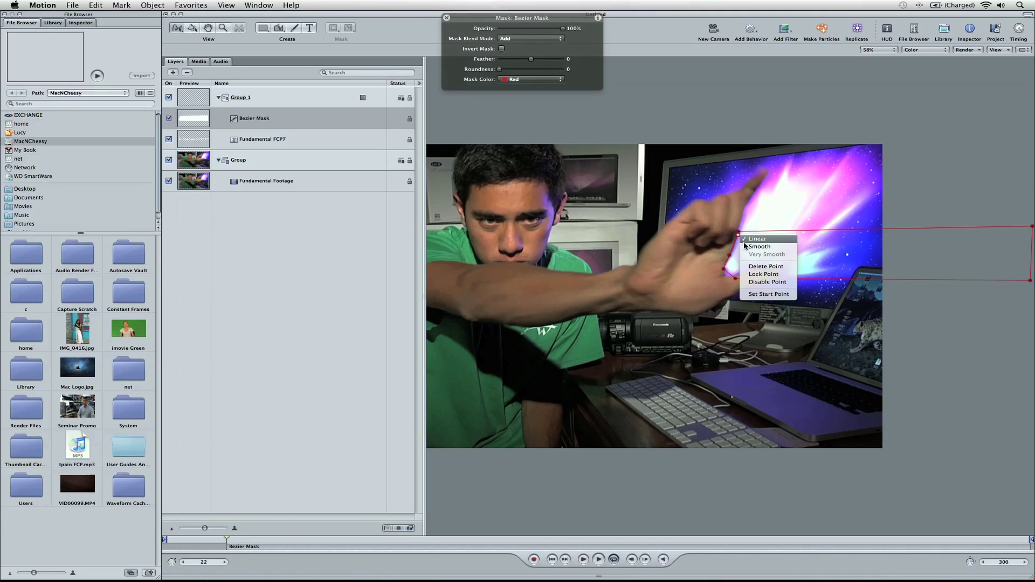
click(747, 294)
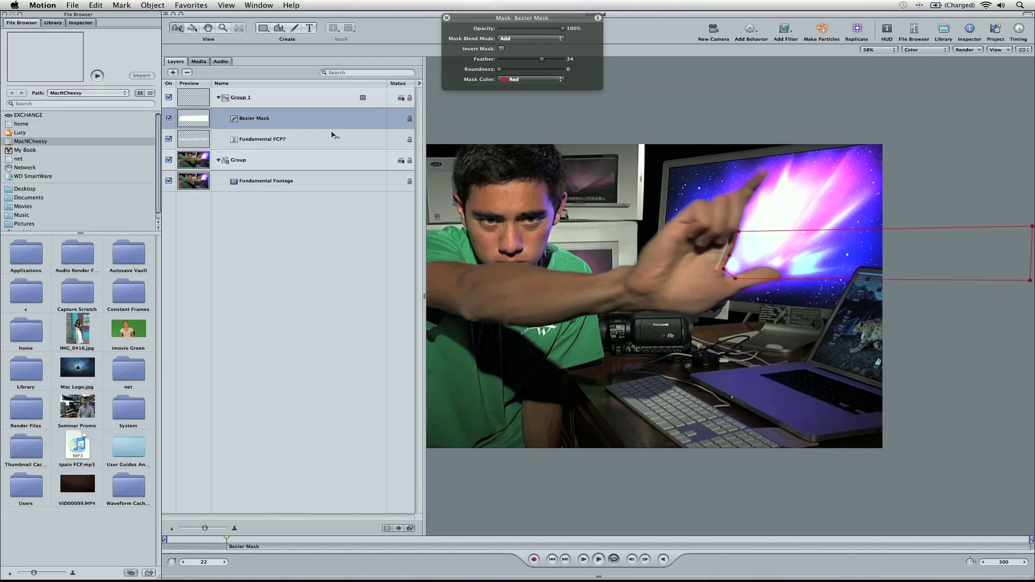
click(378, 139)
With recording on, drag the Bezier Mask to the hand's leading edge on frames 22 and 23.
key(shift+z)
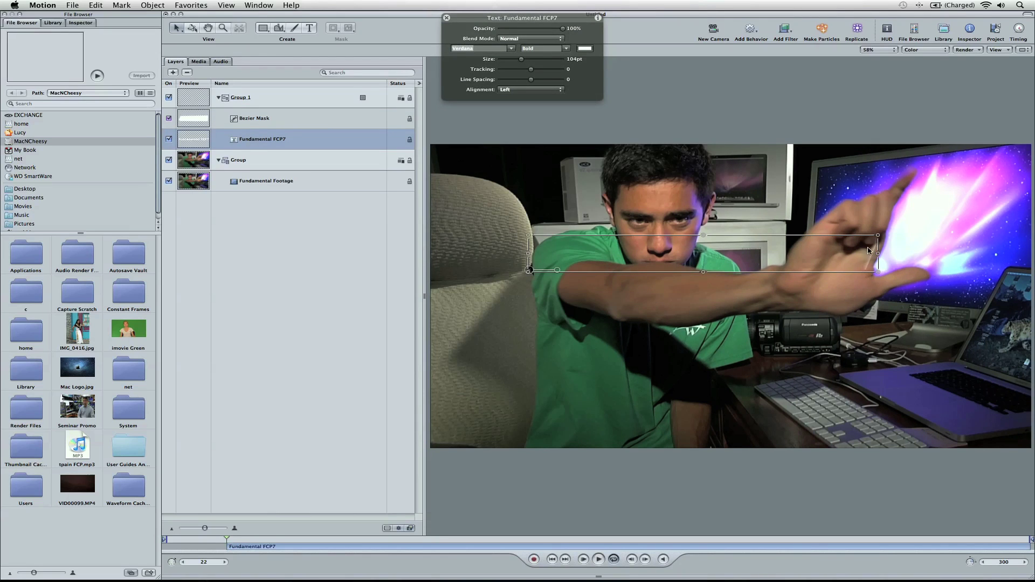
click(287, 119)
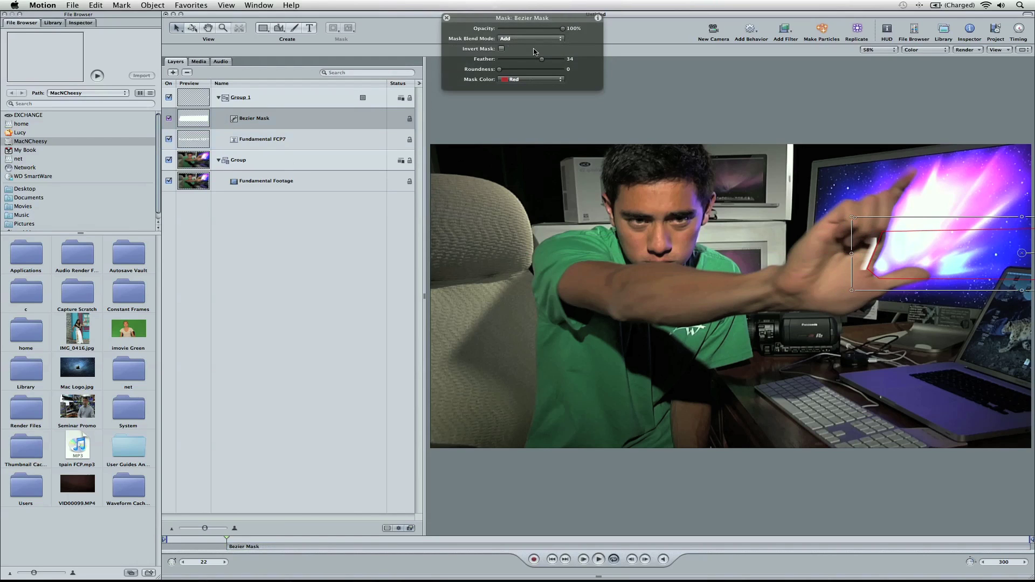
drag(951, 258, 930, 264)
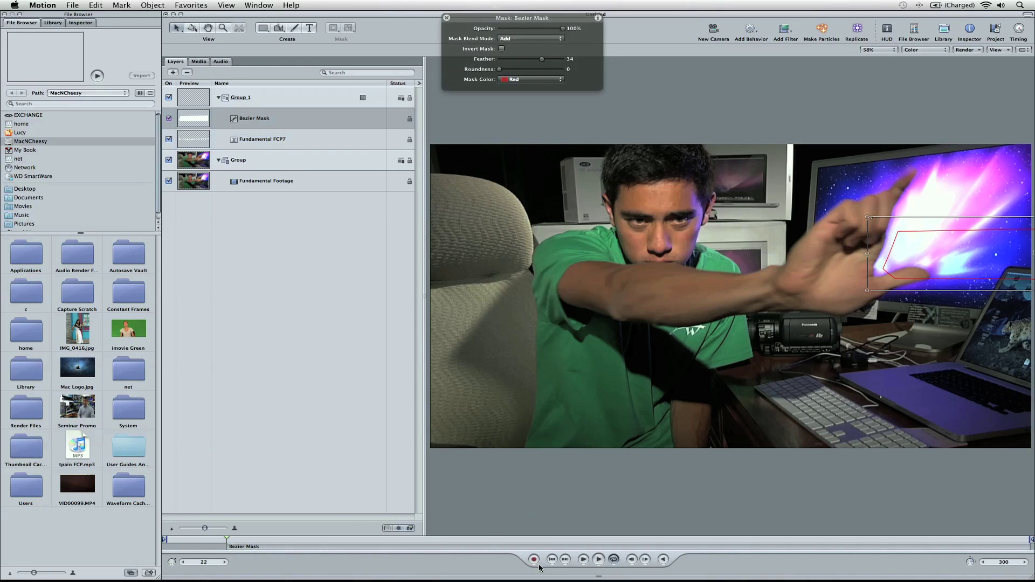
key(Right)
drag(943, 262, 901, 271)
key(Right)
key(Right)
key(Right)
key(Right)
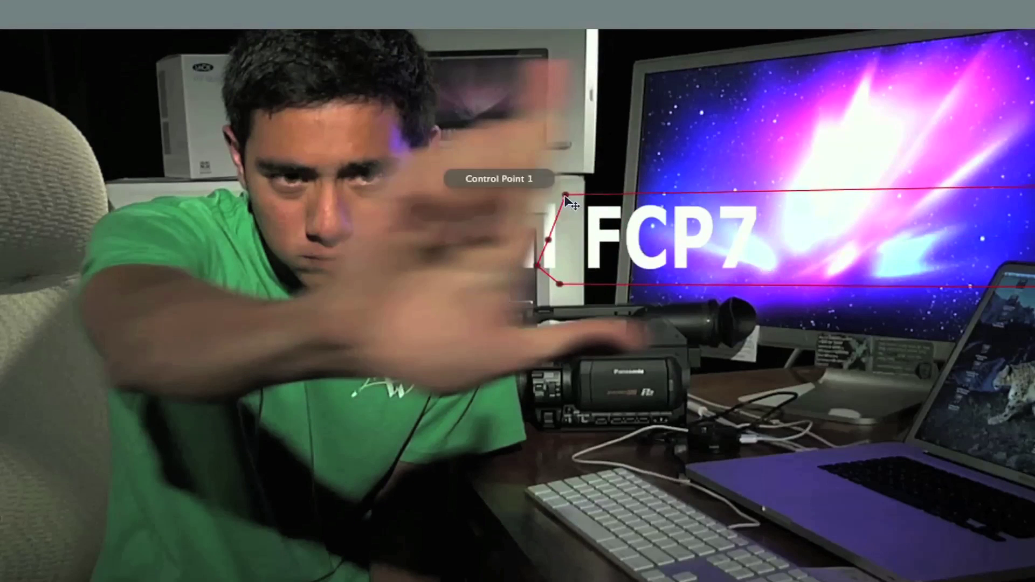
Pull two mask control points left to match the hand's edge on the current frame.
drag(565, 194, 549, 196)
drag(549, 239, 539, 237)
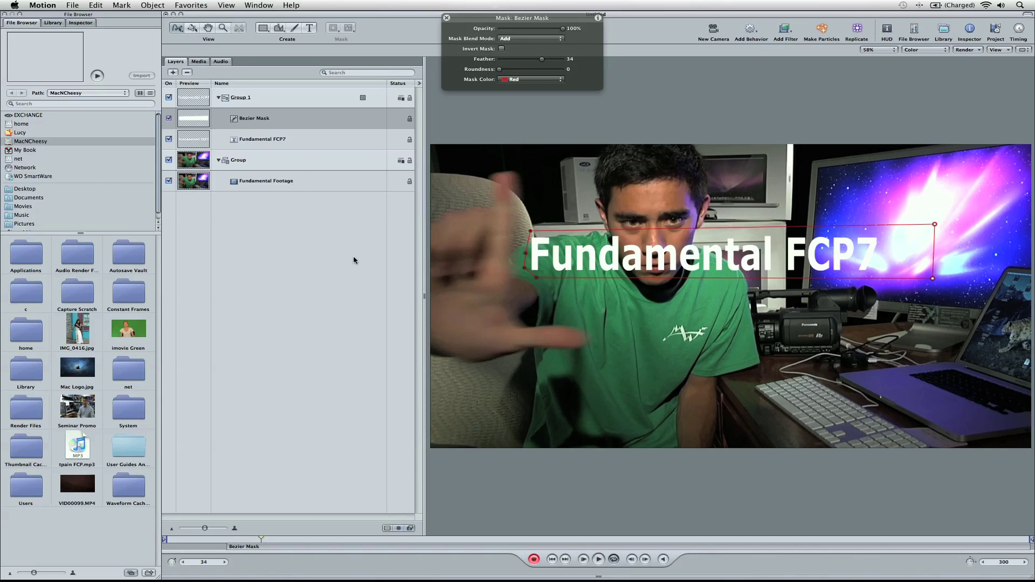
Add a Position keyframe to Group 1 from its Properties.
click(300, 101)
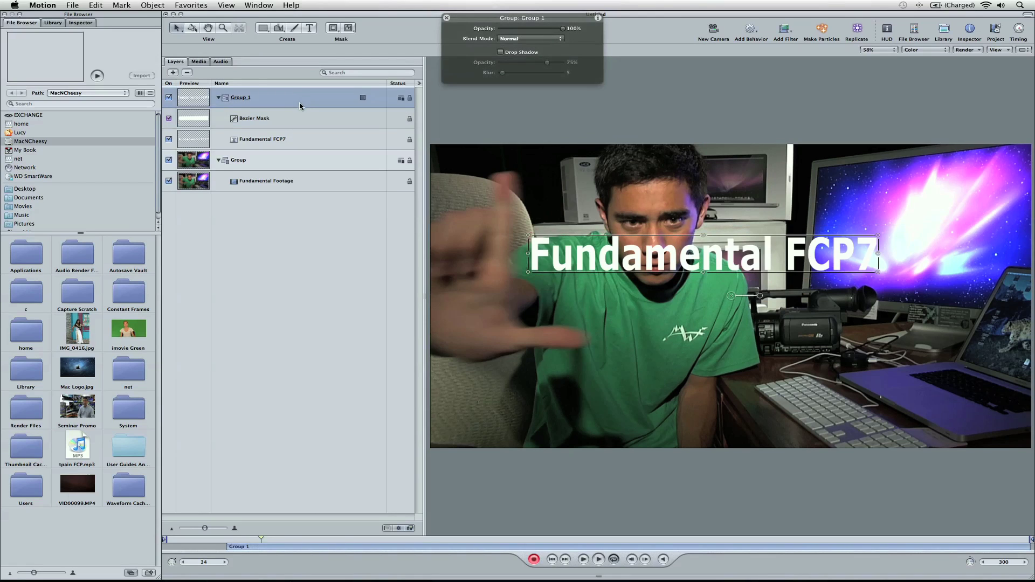
click(83, 23)
click(21, 92)
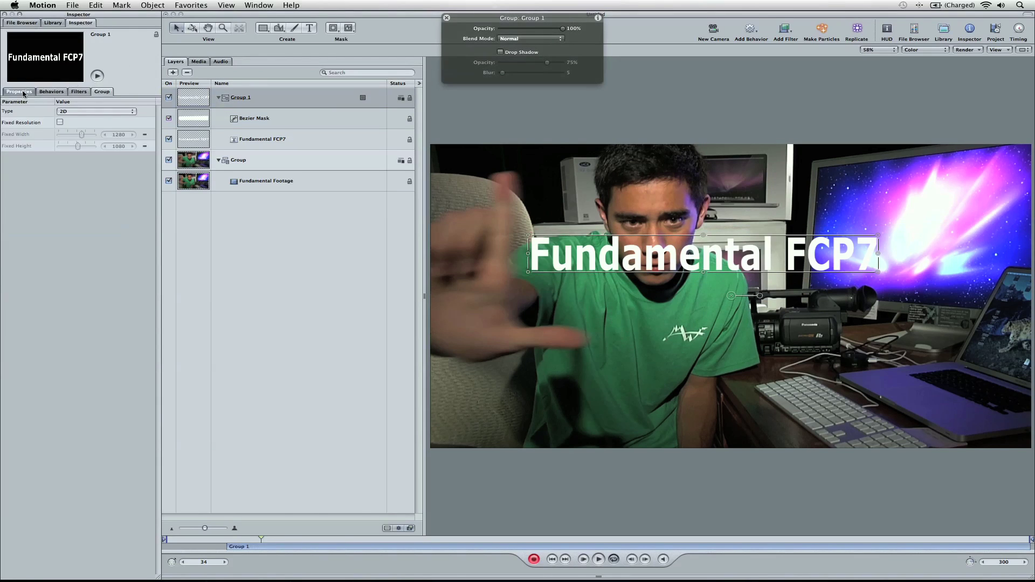
click(144, 123)
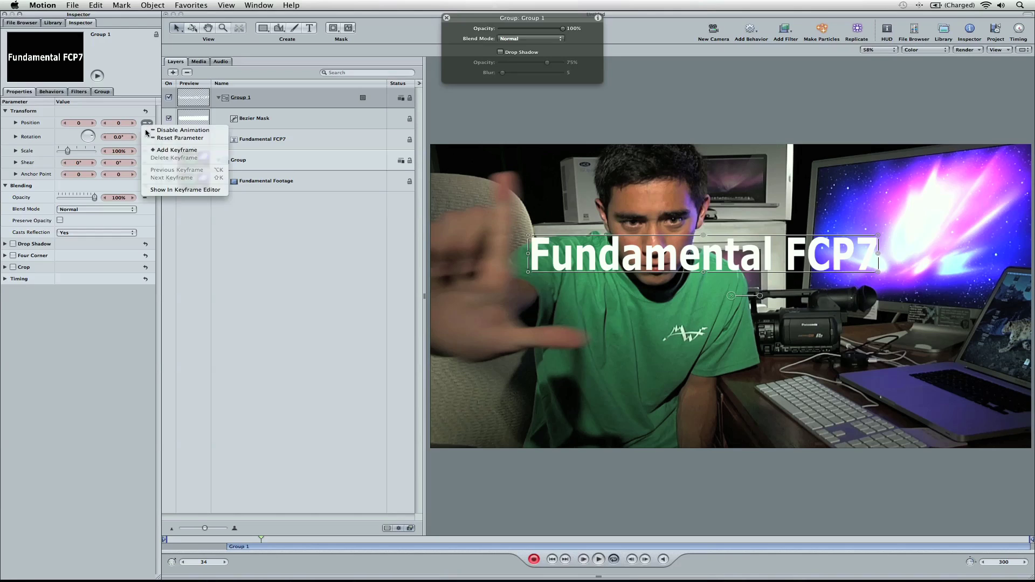
click(158, 151)
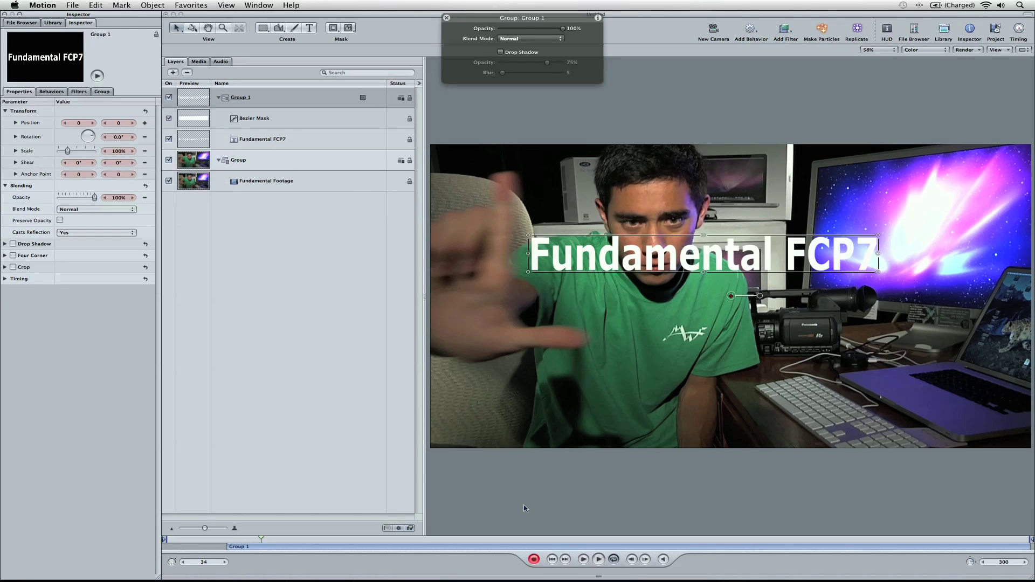
Step ahead a few frames, add another Position keyframe, and drag the title to follow the footage.
key(Right)
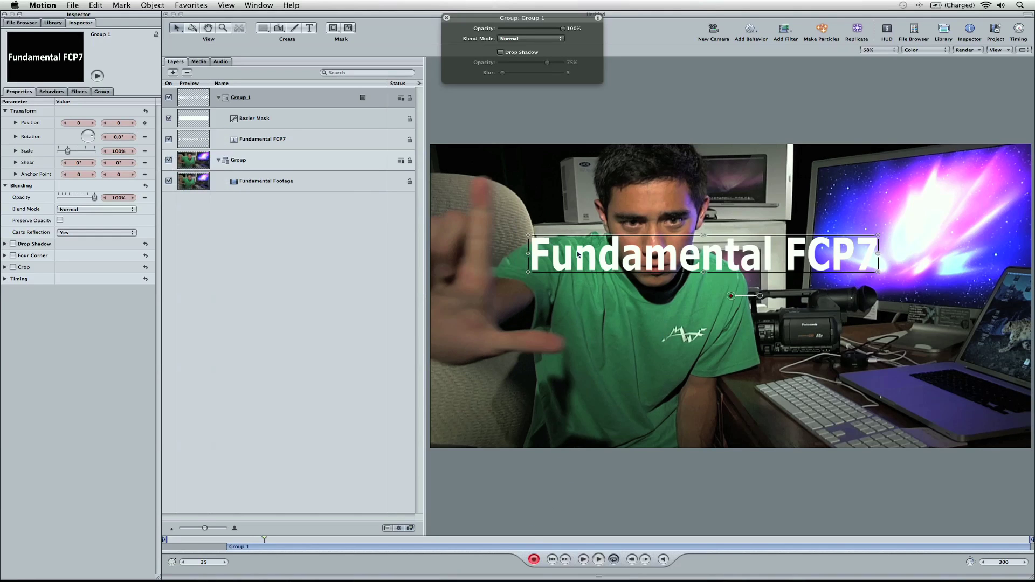
key(Right)
key(Right)
key(Right)
key(Right)
key(Right)
key(Right)
key(Right)
key(Right)
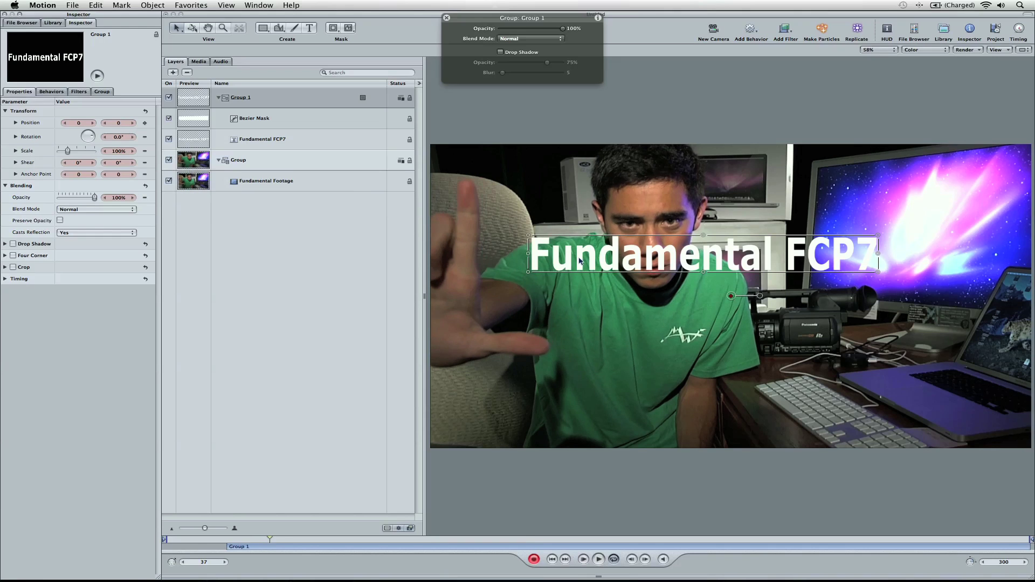
key(Right)
key(Right)
key(Right)
key(Right)
key(Right)
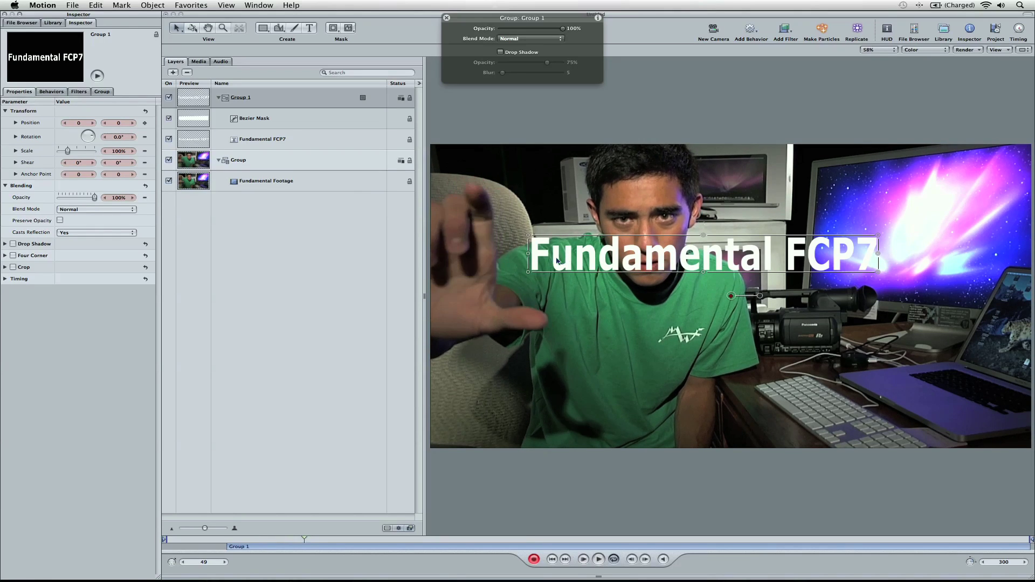
click(144, 124)
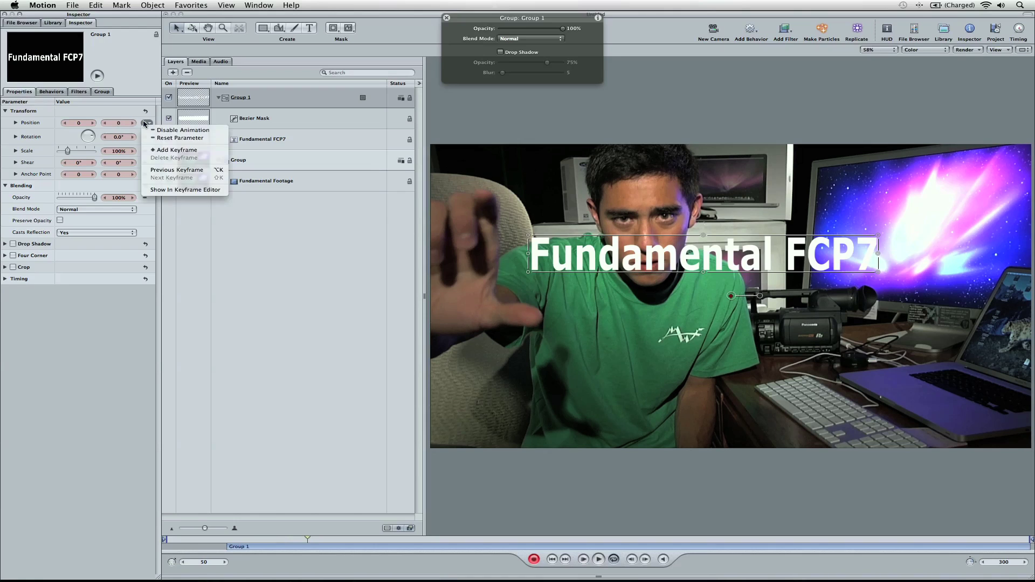
click(160, 150)
key(Right)
key(Right)
key(Left)
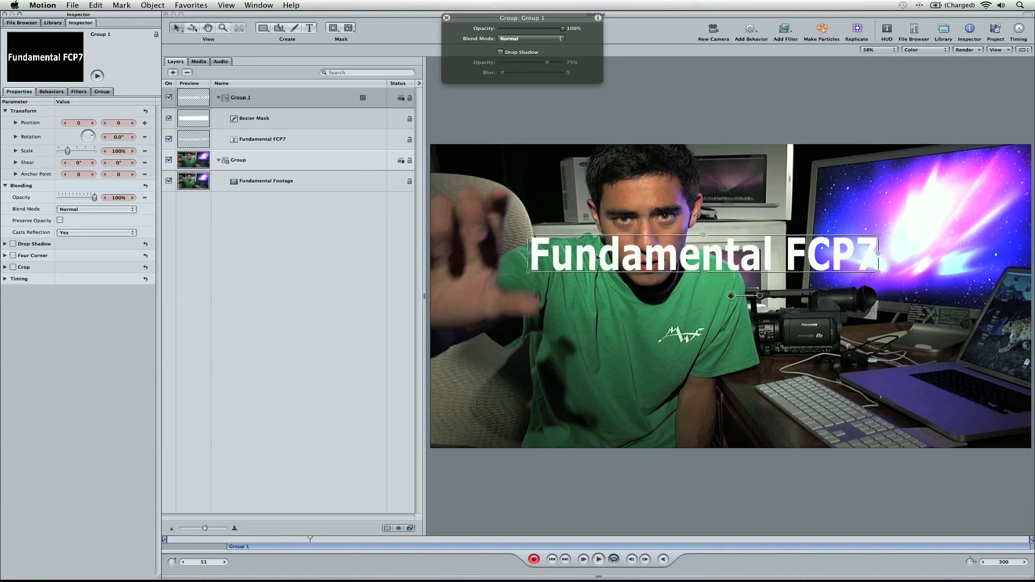
drag(596, 255, 643, 357)
key(Right)
key(Right)
key(Right)
key(Right)
key(Right)
key(Right)
key(Right)
key(Right)
key(Right)
key(Right)
key(Right)
key(Right)
key(Right)
drag(367, 540, 264, 540)
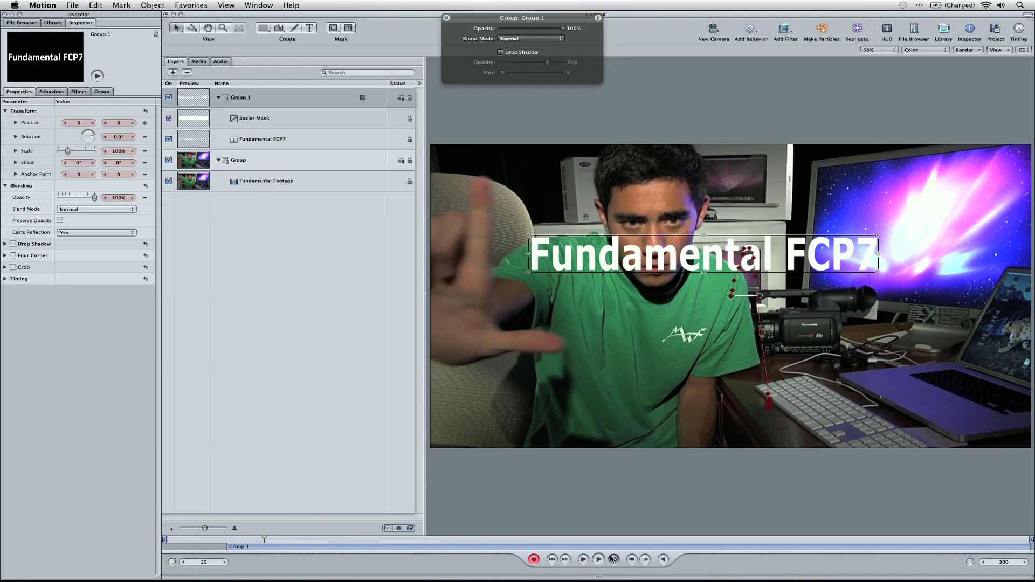
Preview the animation, then go back to frame 67 and nudge the title up.
click(535, 559)
key(space)
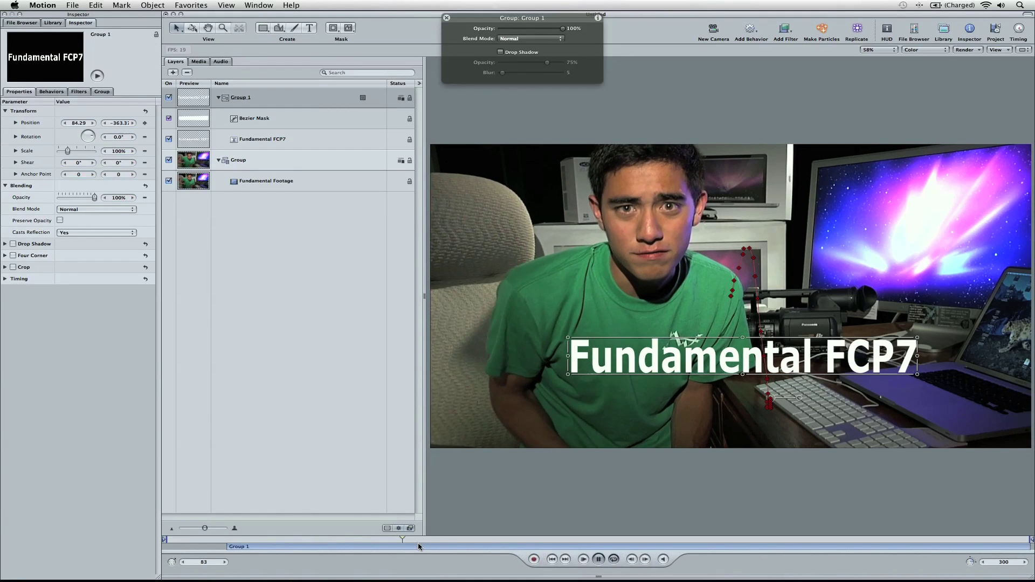
drag(383, 541, 358, 540)
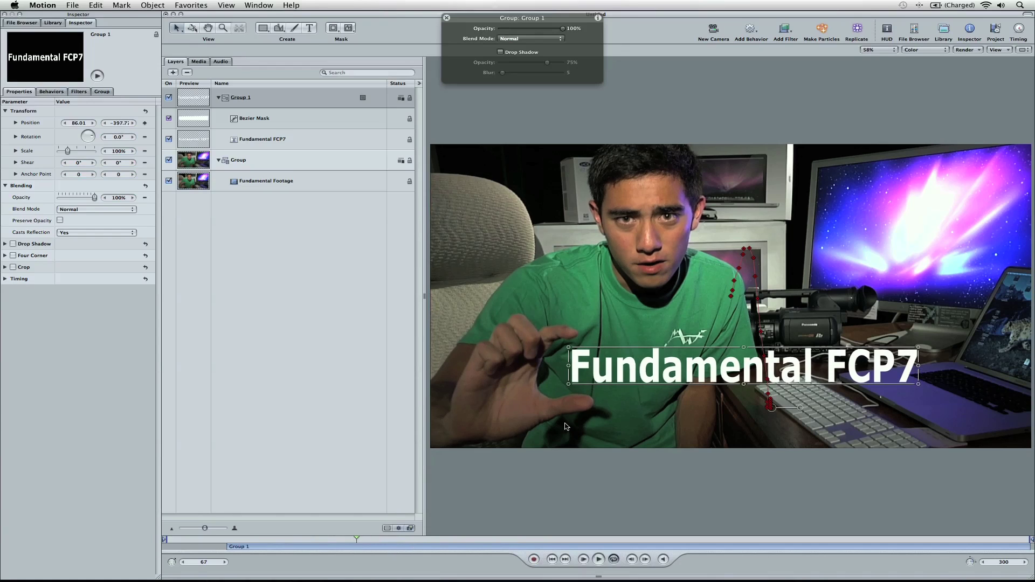
drag(617, 366, 617, 366)
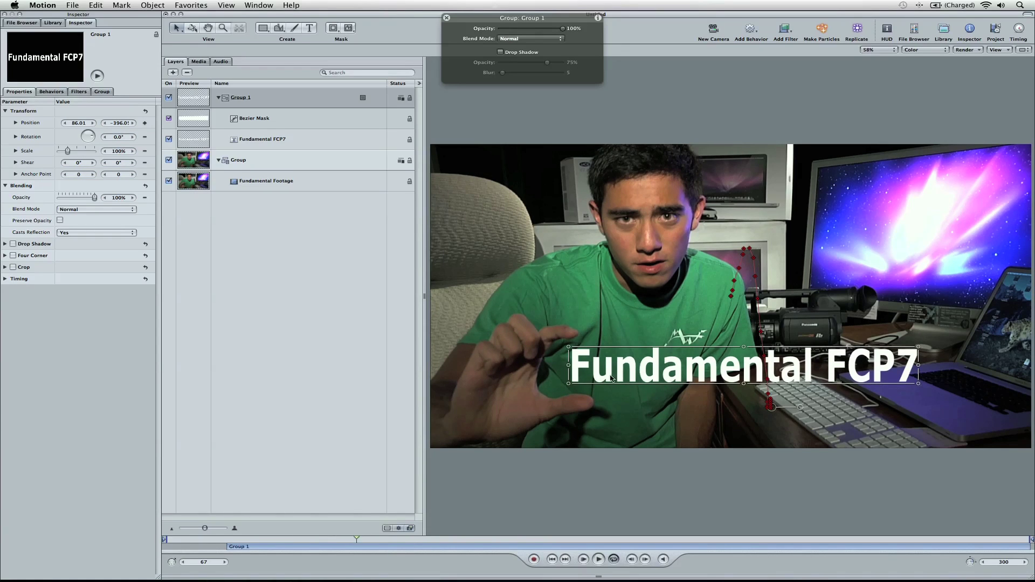
Step through frames 63–75, shifting the title slightly left to stay with the footage.
key(Left)
key(Left)
key(Left)
key(Left)
key(Right)
key(Right)
key(Right)
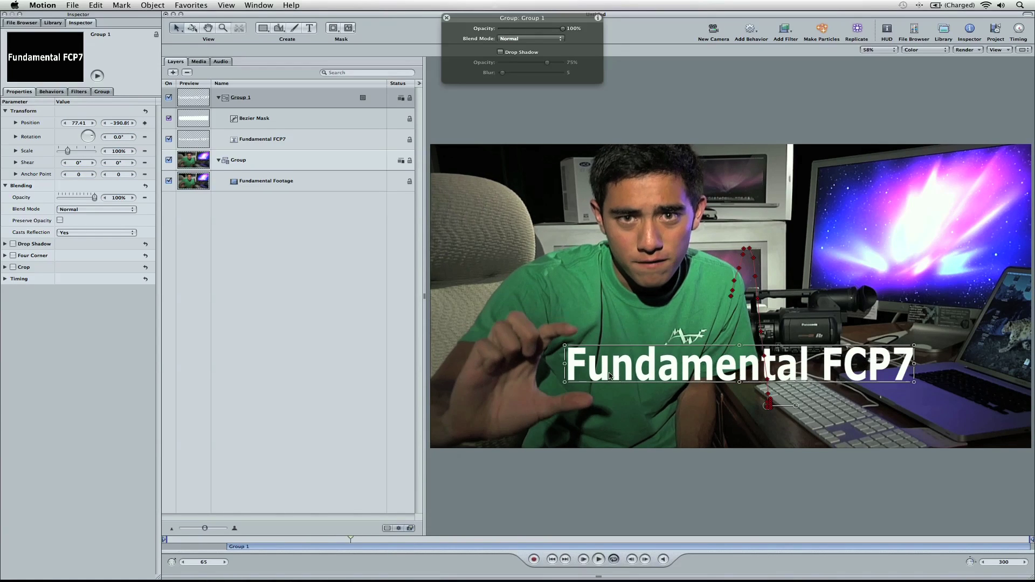
key(Right)
drag(624, 377, 622, 376)
key(Right)
key(Right)
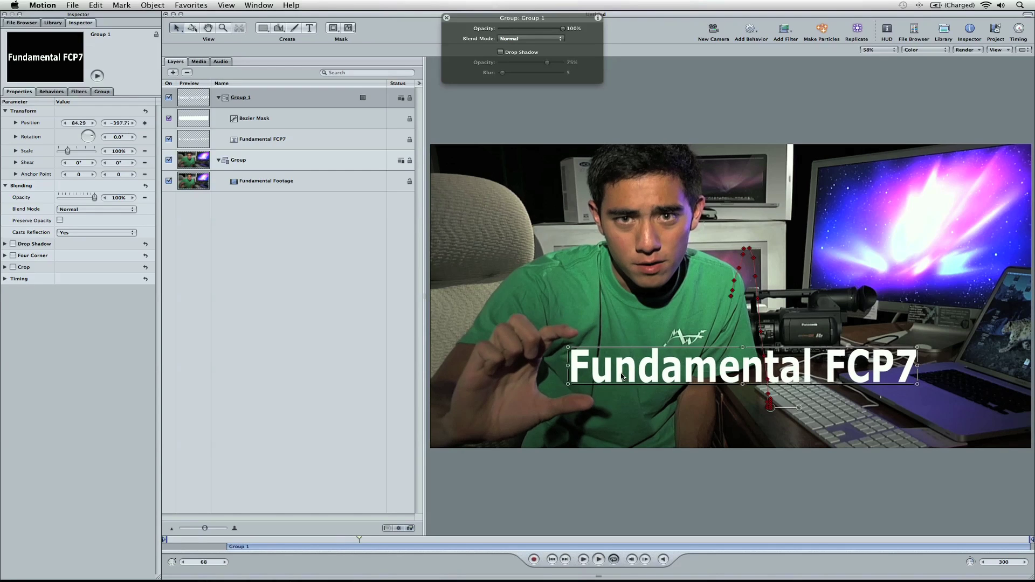
key(Left)
key(Left)
key(Left)
key(Left)
key(Left)
key(Left)
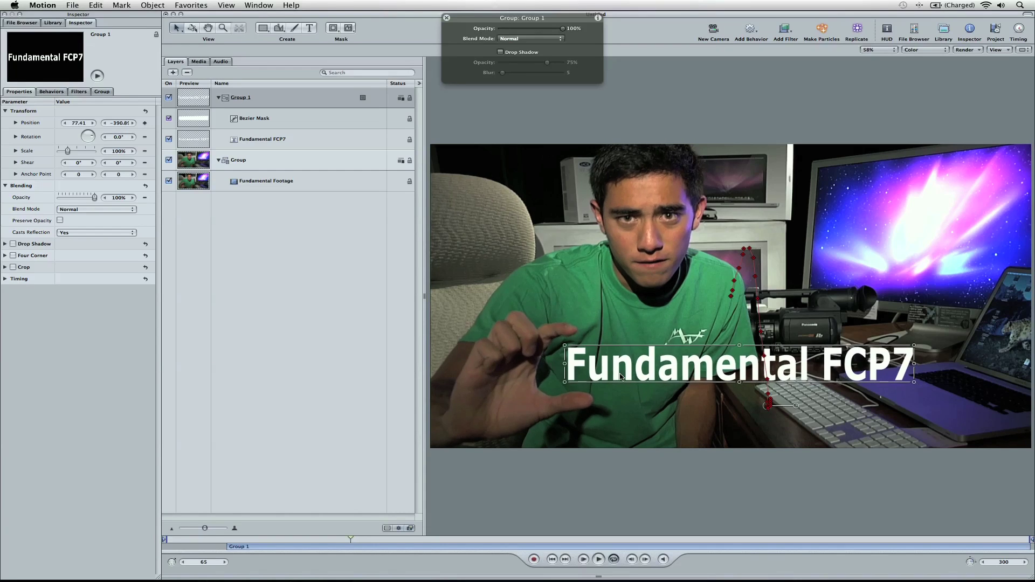
key(Right)
key(Right)
key(Right)
key(Right)
key(Right)
key(Right)
key(Right)
key(Right)
key(Right)
key(Right)
key(Right)
key(Right)
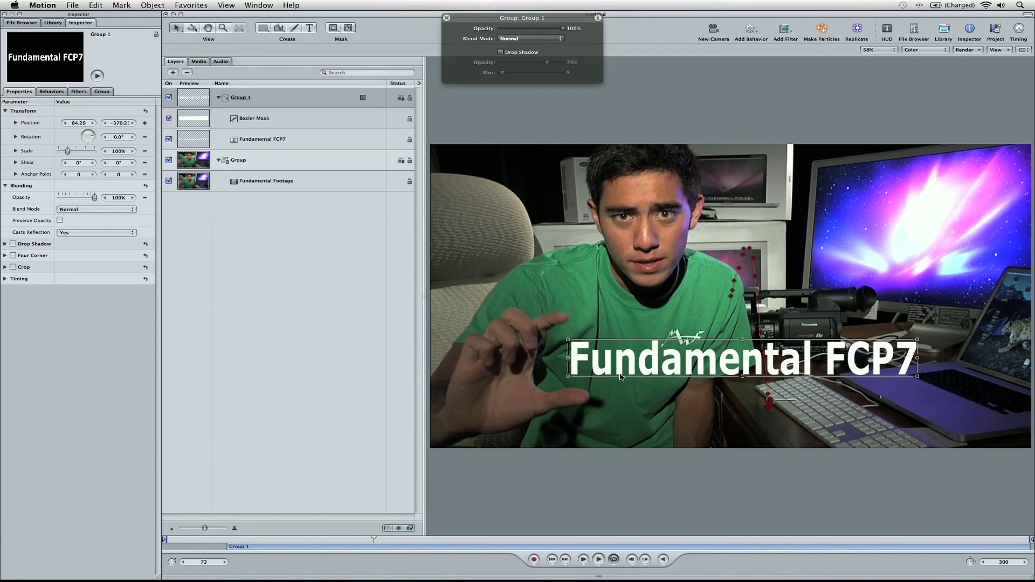
key(Right)
key(Right)
key(Right)
Return to frame 24 and play back the wipe reveal with the moving title.
drag(286, 540, 231, 539)
click(505, 521)
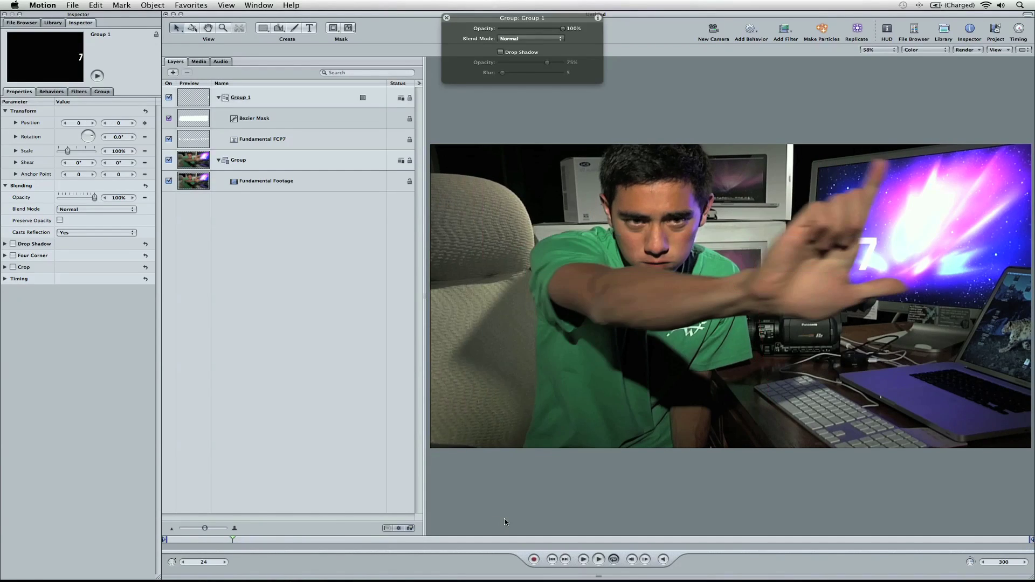
key(space)
key(space)
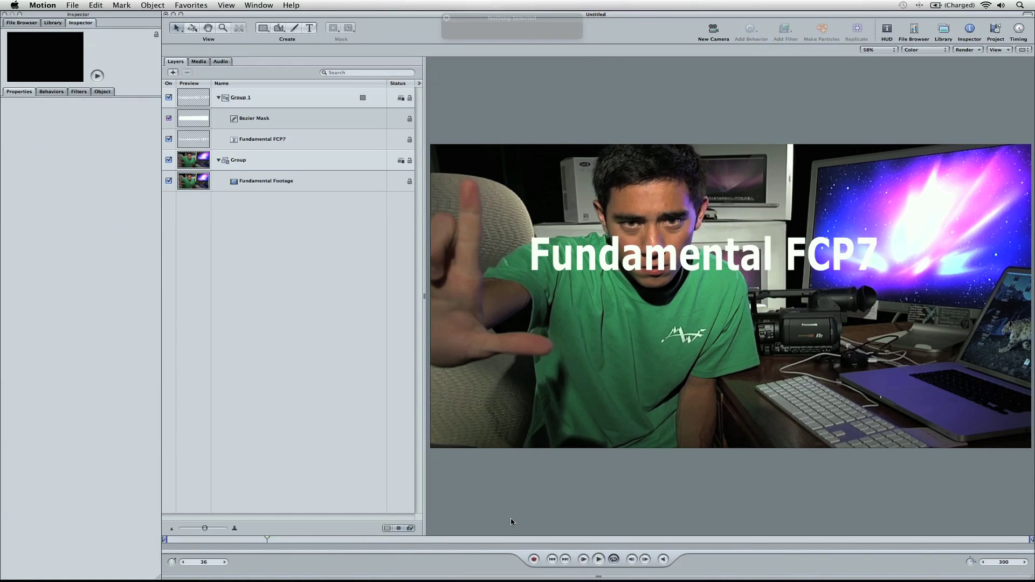
key(space)
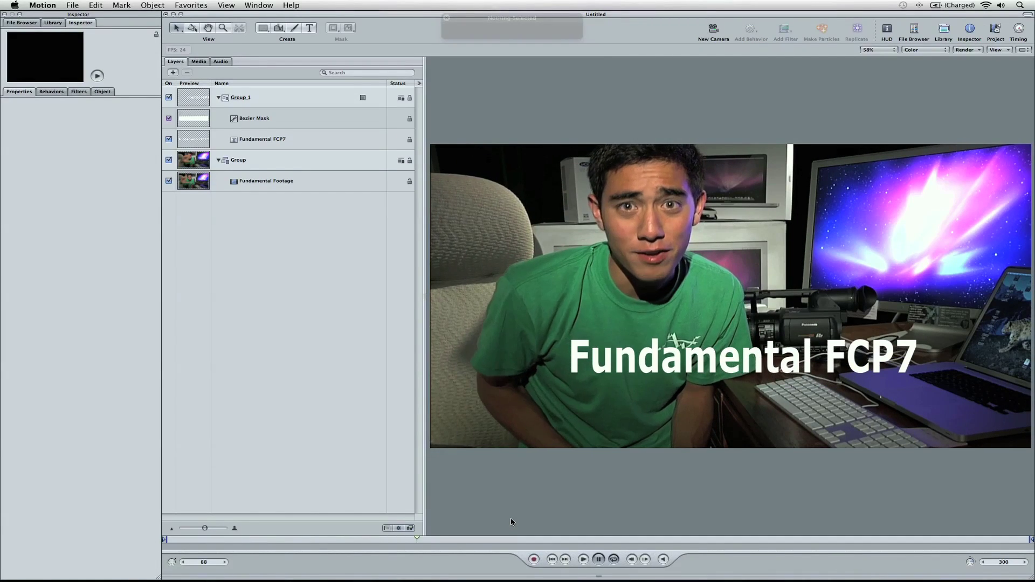
key(space)
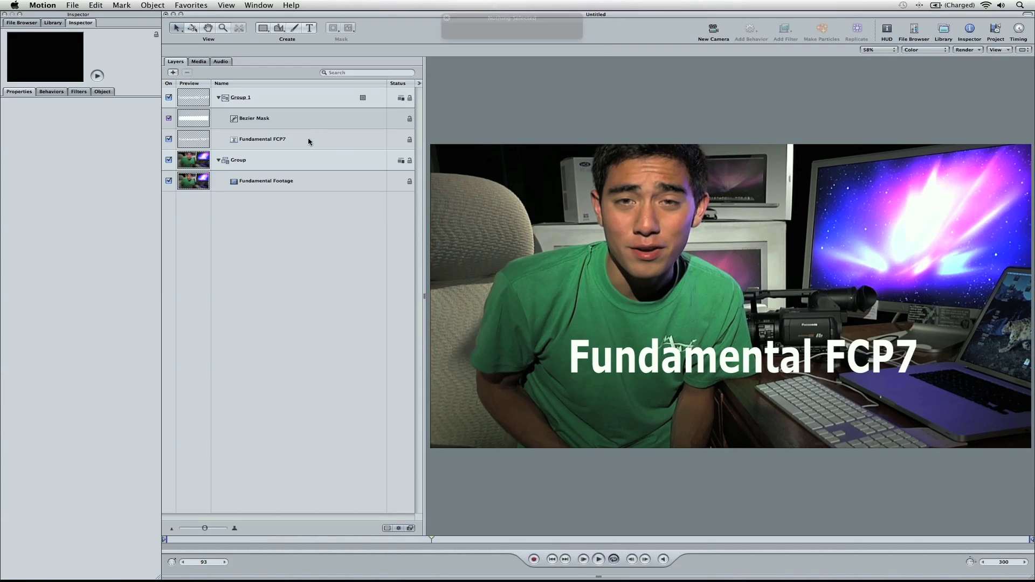
Colour the Fundamental FCP7 title green and add an Extrude filter (Distance 17, Angle 15°).
click(309, 142)
click(585, 48)
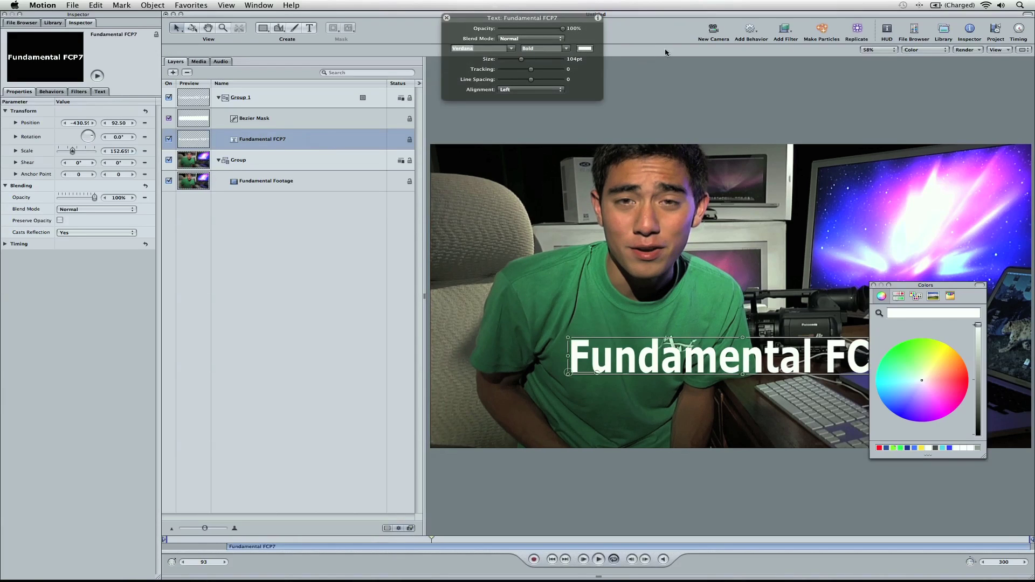
click(899, 355)
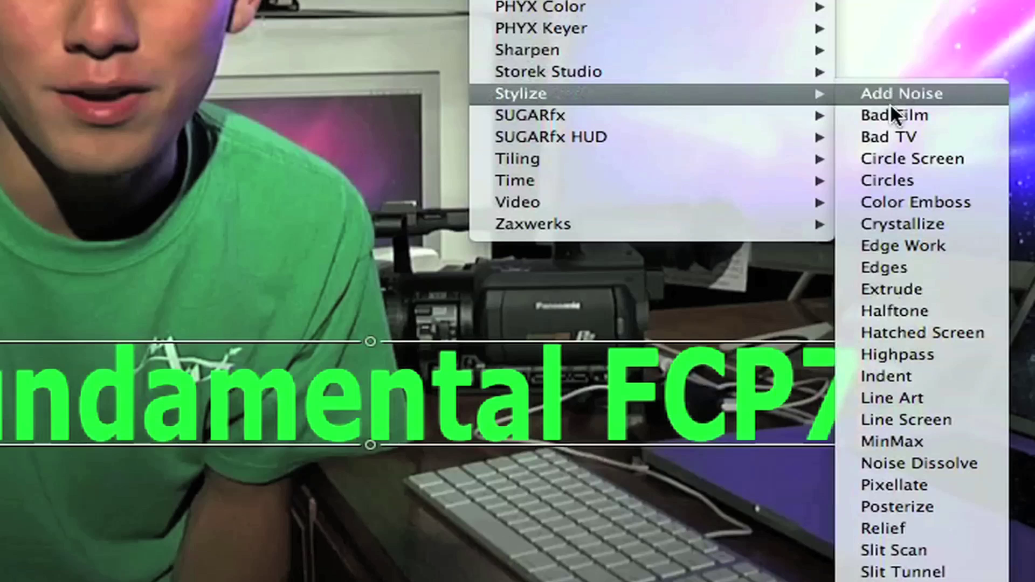
click(885, 286)
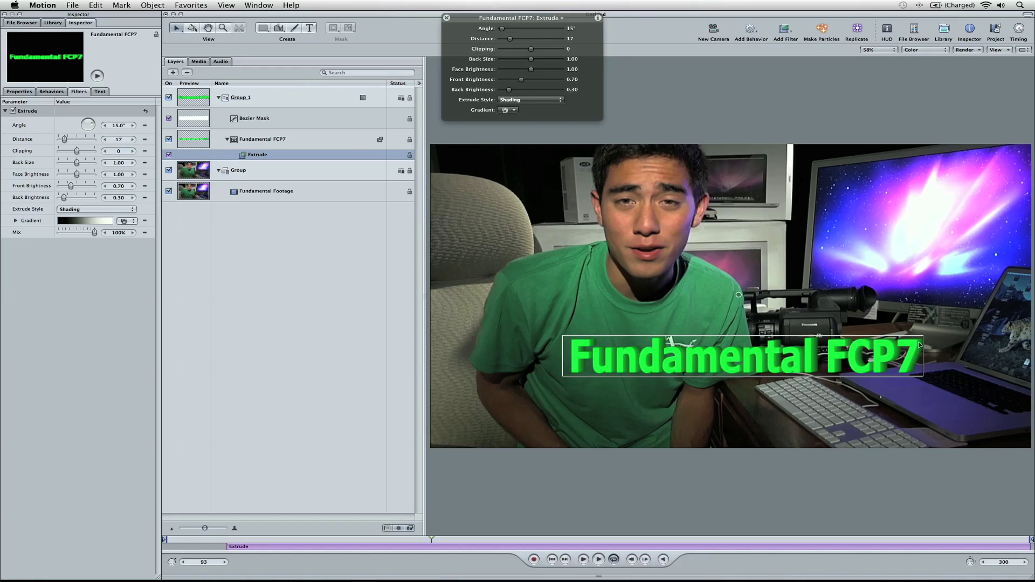
Turn on the Fundamental FCP7 title's outline and change it from red to dark green.
click(100, 92)
click(81, 105)
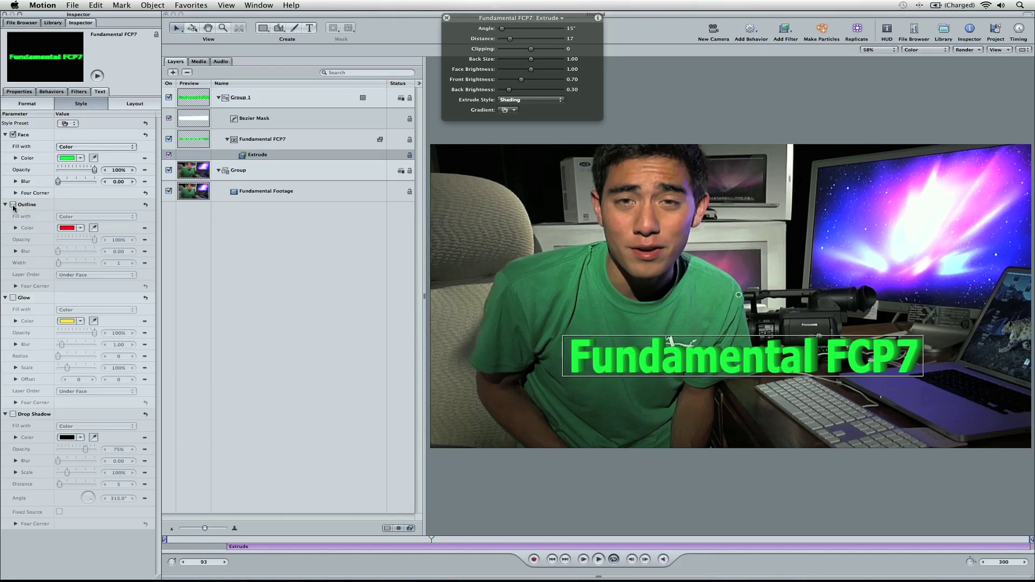
click(13, 205)
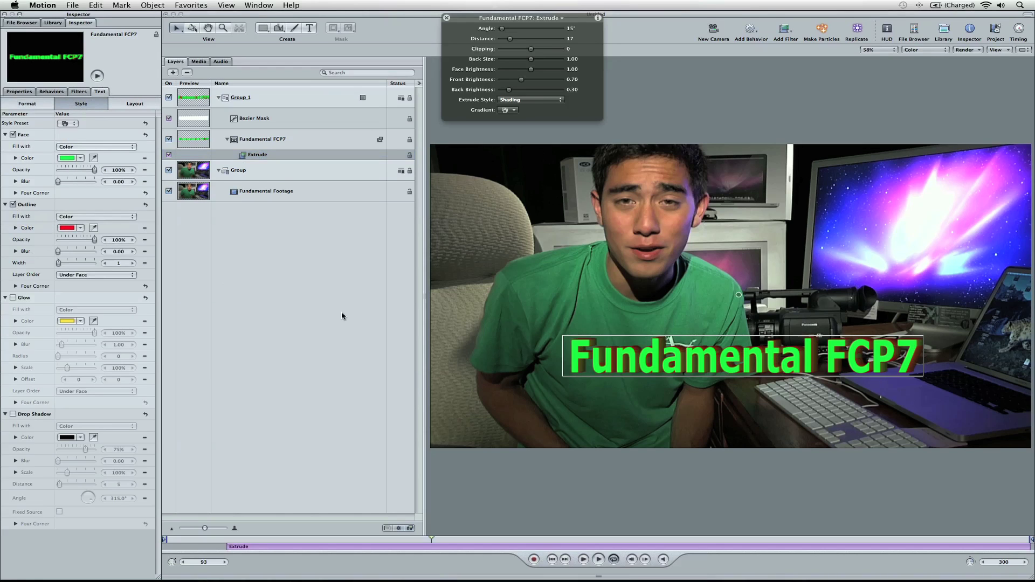
click(63, 228)
click(895, 348)
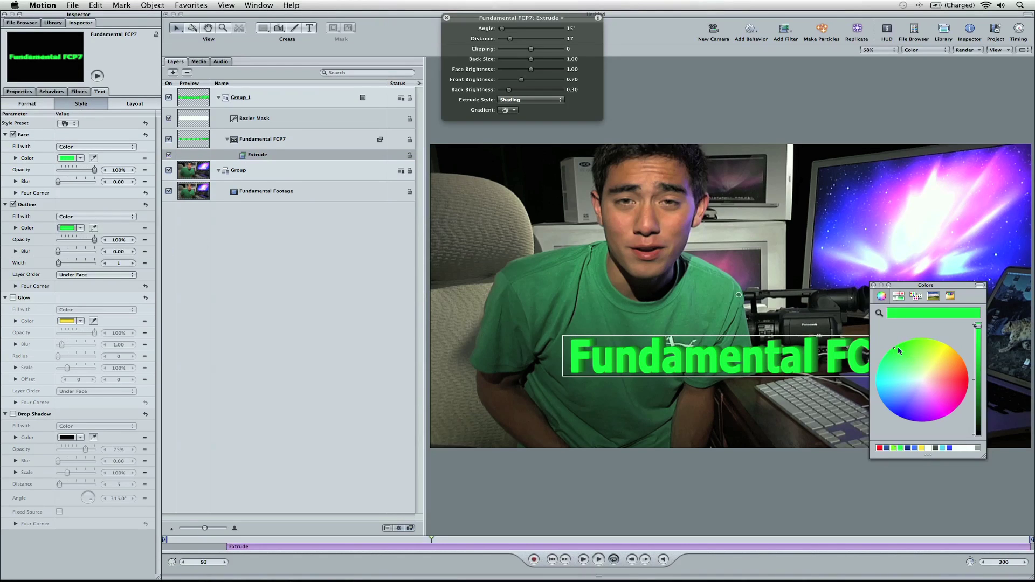
drag(981, 353, 981, 357)
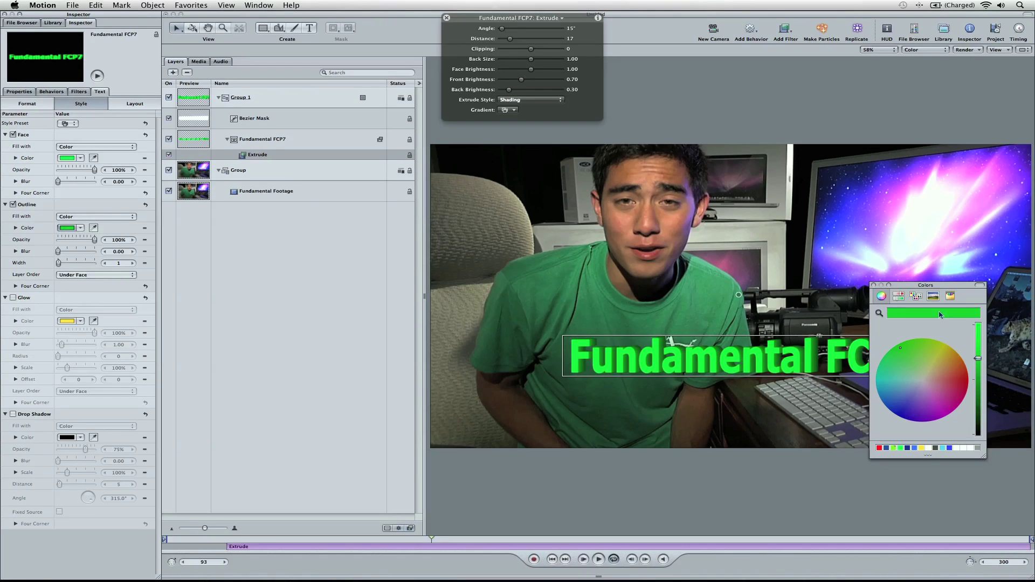
click(874, 285)
drag(250, 539, 285, 535)
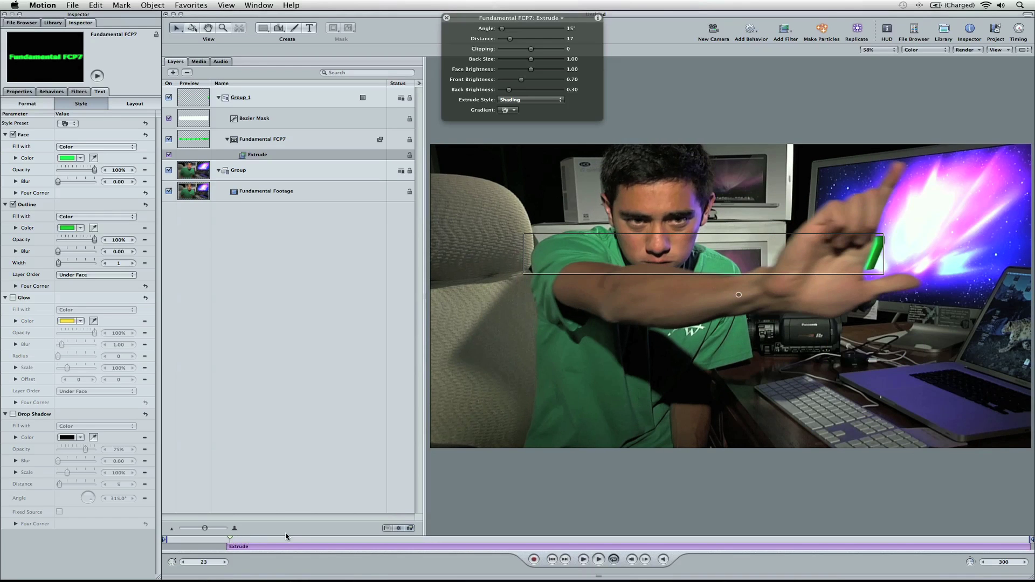
click(224, 540)
click(475, 531)
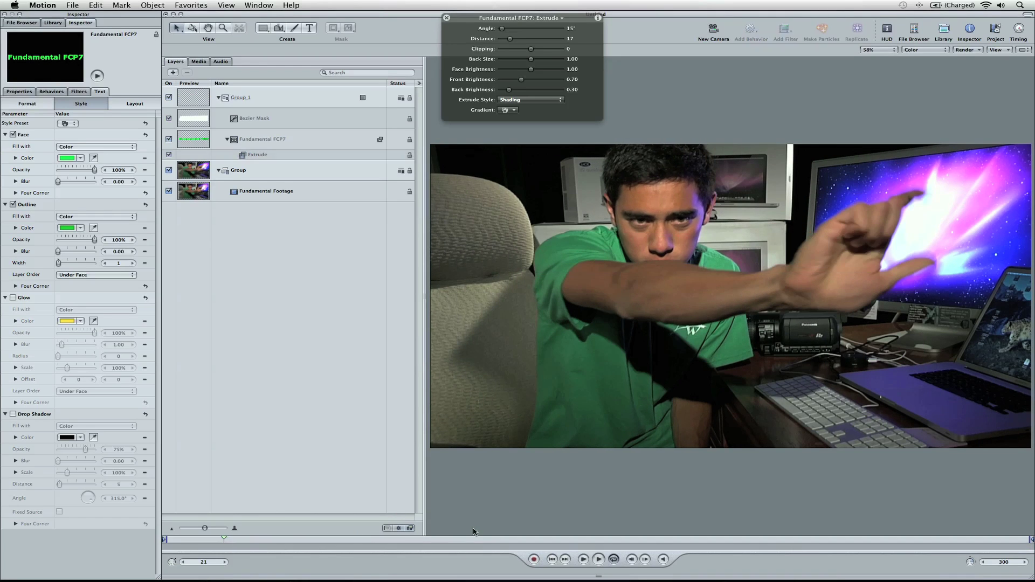
key(space)
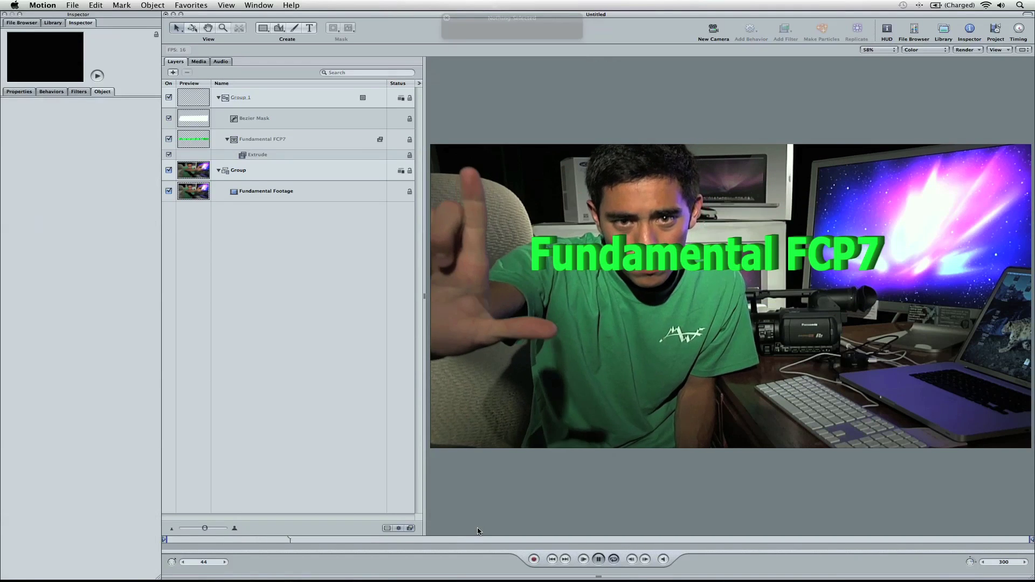
key(space)
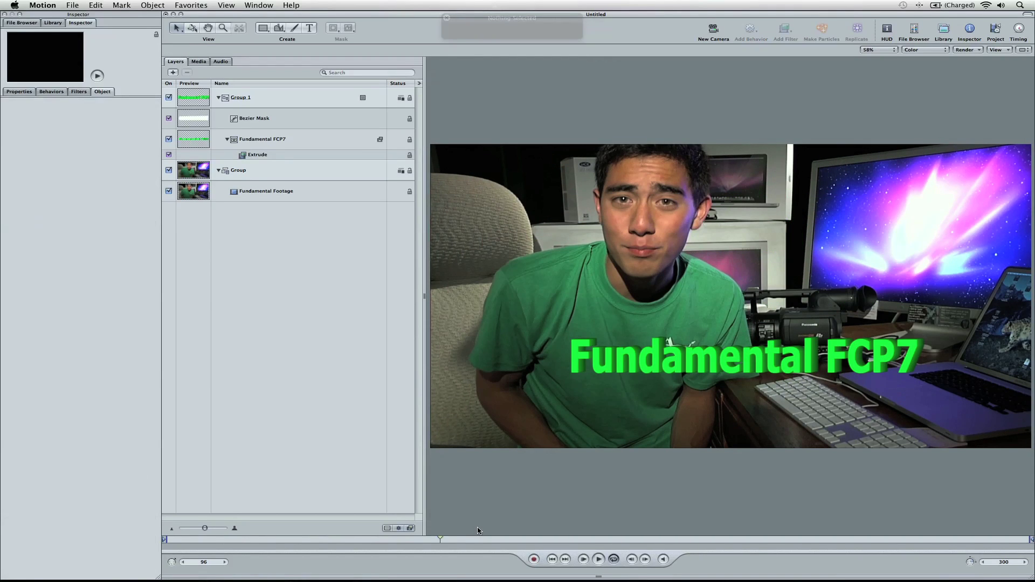